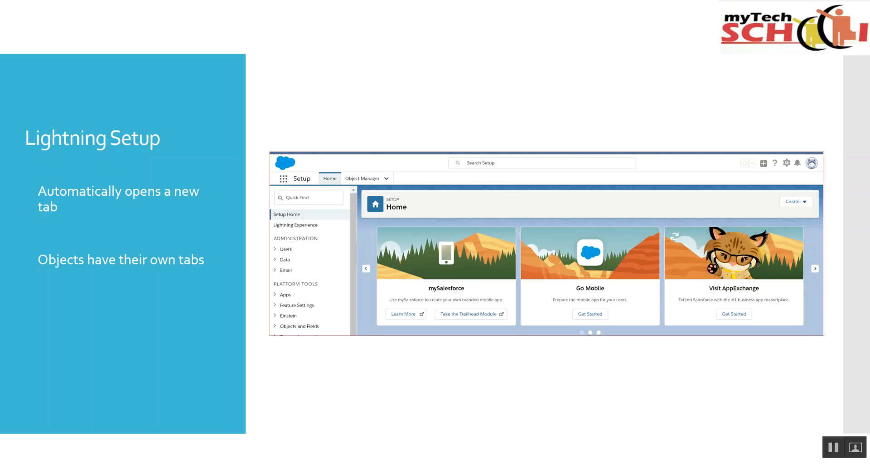
Switch from the slide show to the Salesforce home page in Chrome.
left_click(610, 58)
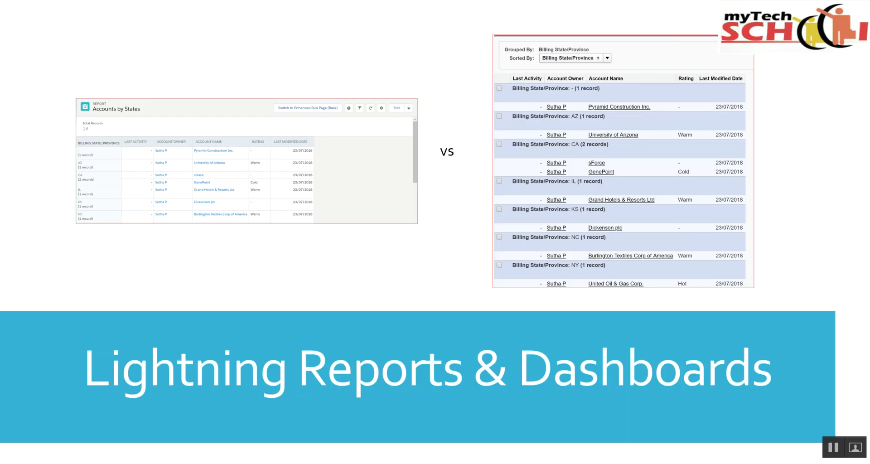
key("alt+Tab")
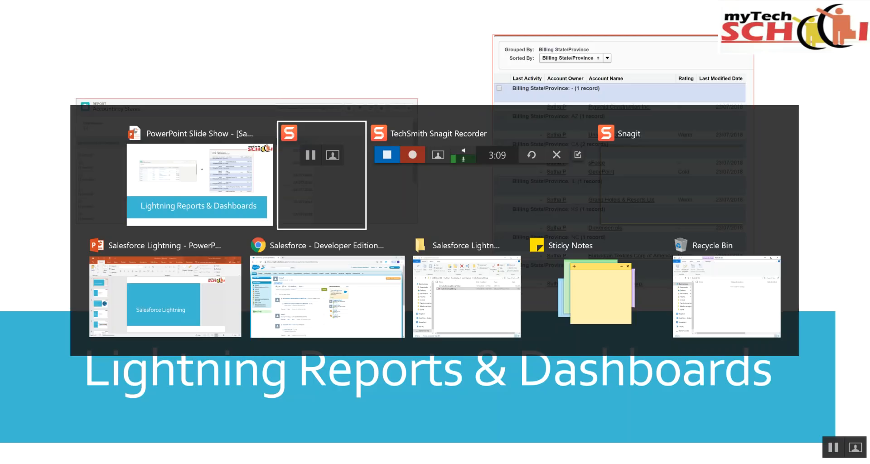
key("alt+Tab")
key("alt+Tab")
key("alt+Tab")
key("alt+Tab")
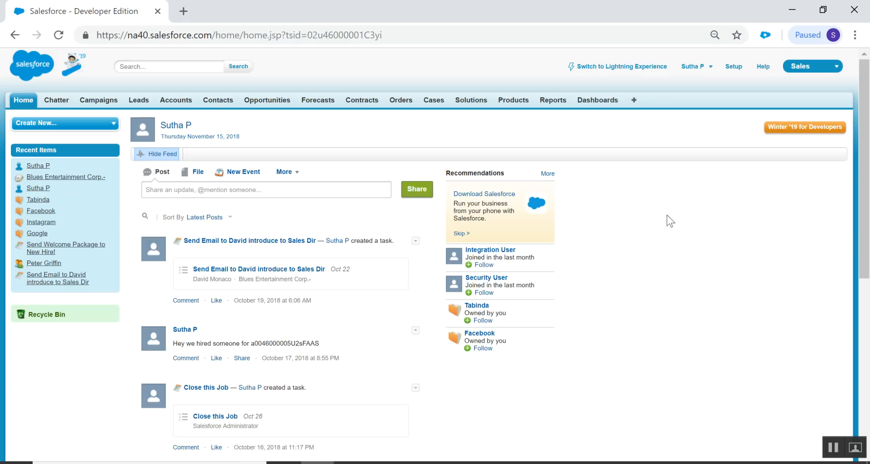
Open the Setup home page without taking the welcome tour, and show the apps available besides Sales.
left_click(735, 68)
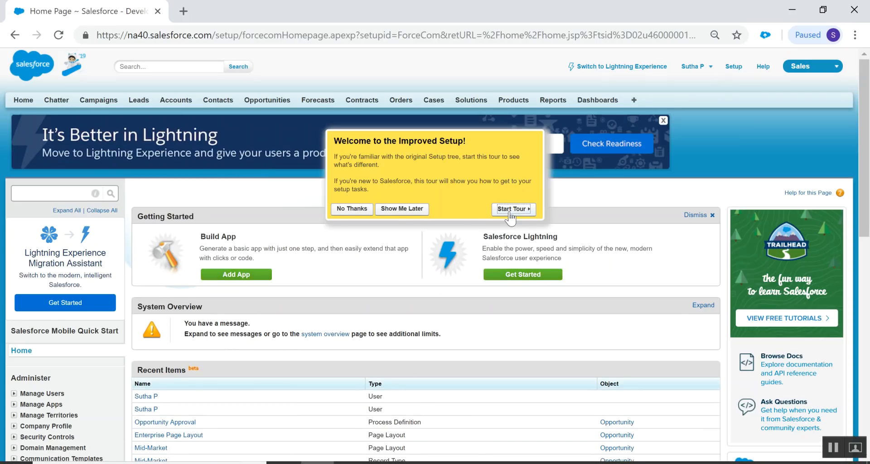
left_click(359, 209)
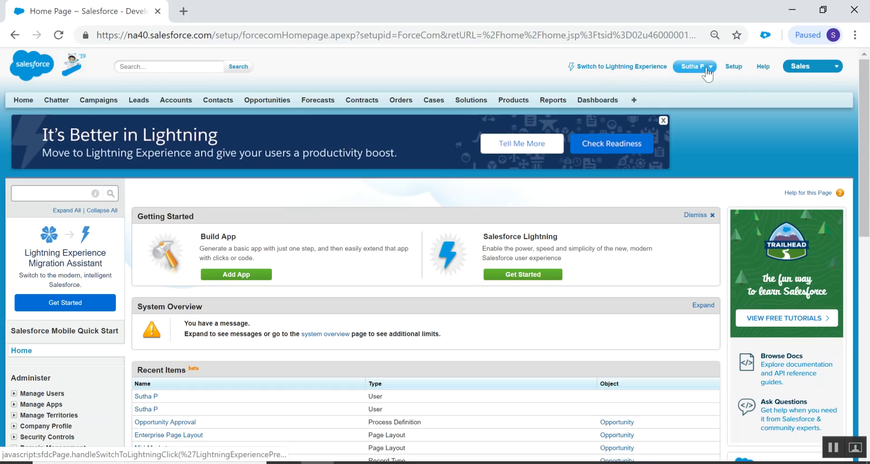
left_click(811, 66)
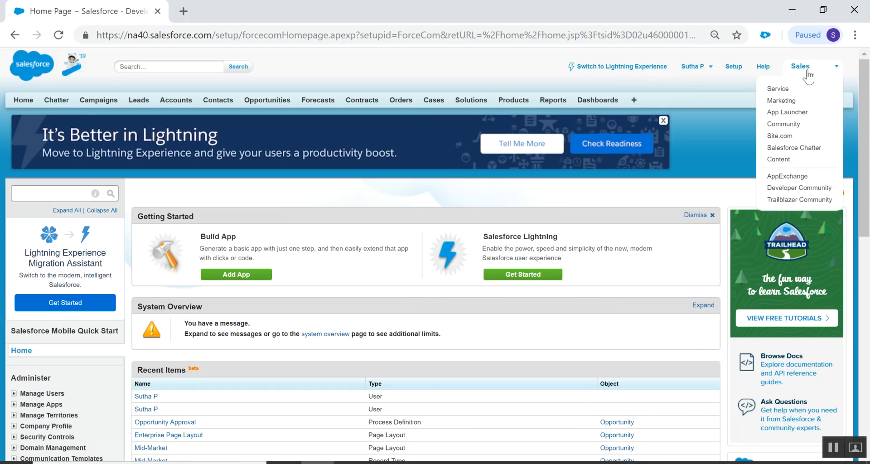
Open the first recent account and examine its details and related lists, dismissing the Social Accounts tip.
left_click(176, 100)
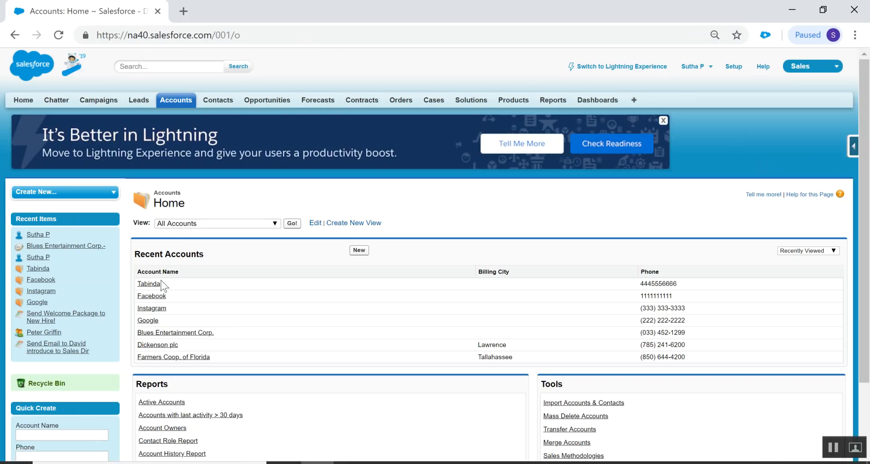
left_click(149, 284)
scroll(297, 260, "down", 3)
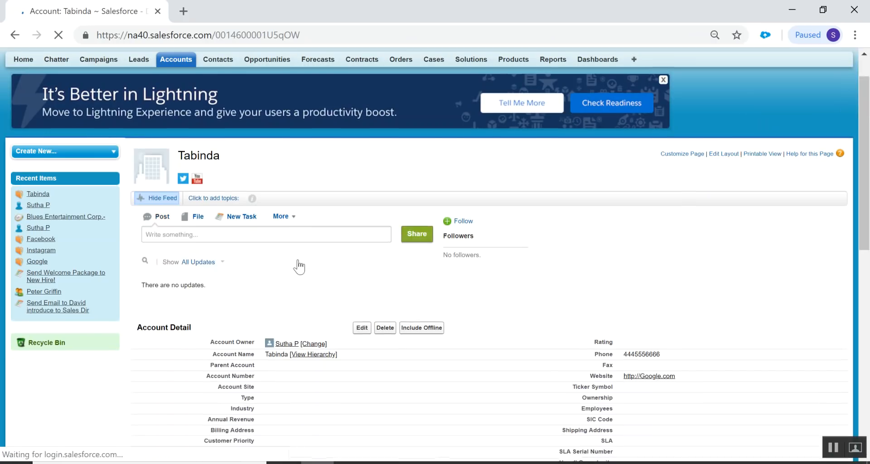
scroll(343, 260, "down", 8)
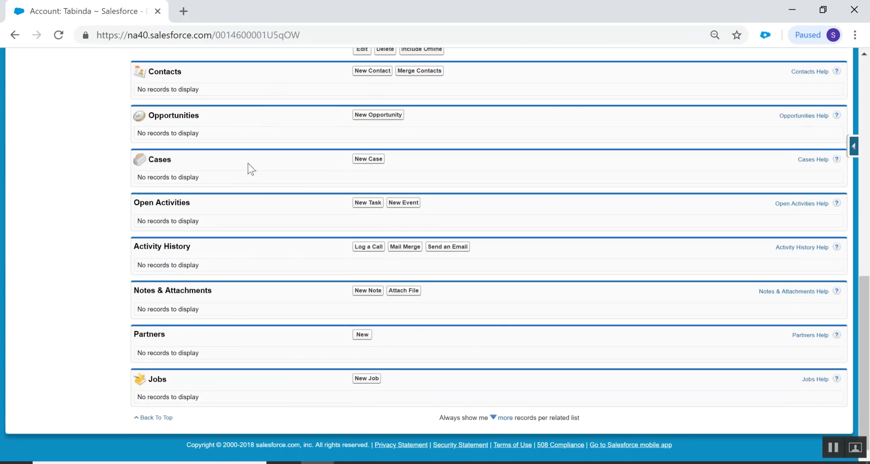
scroll(231, 336, "up", 3)
scroll(271, 258, "up", 5)
scroll(271, 258, "down", 1)
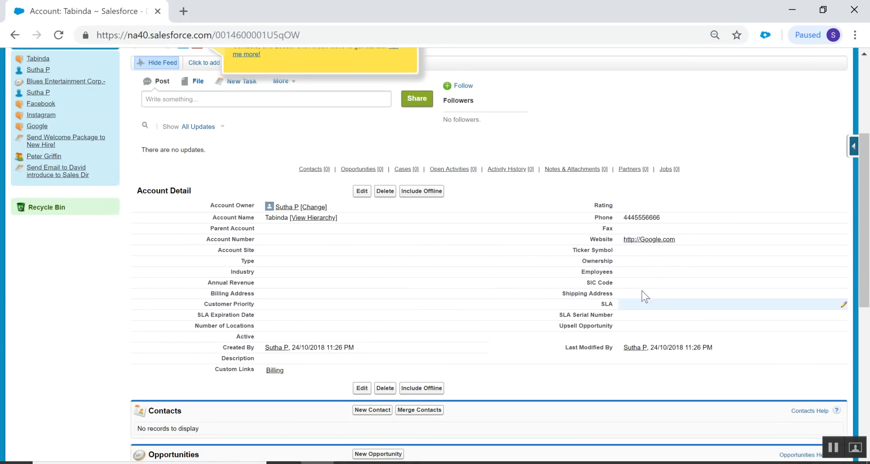
scroll(618, 296, "up", 4)
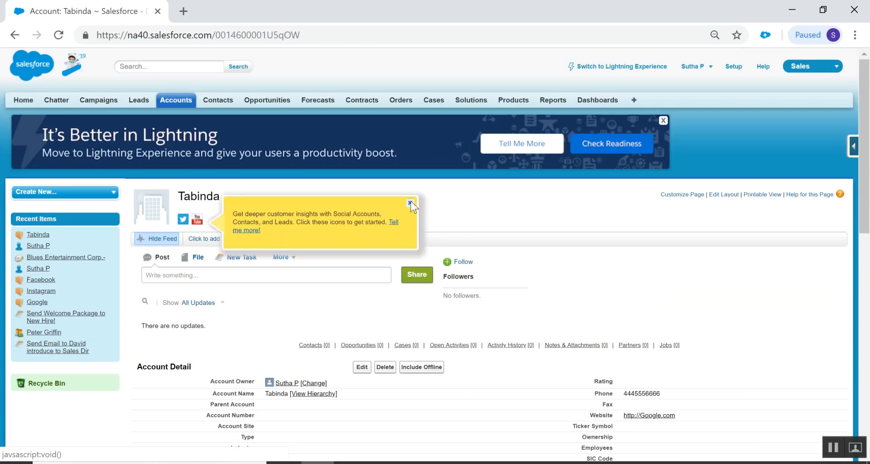
left_click(410, 202)
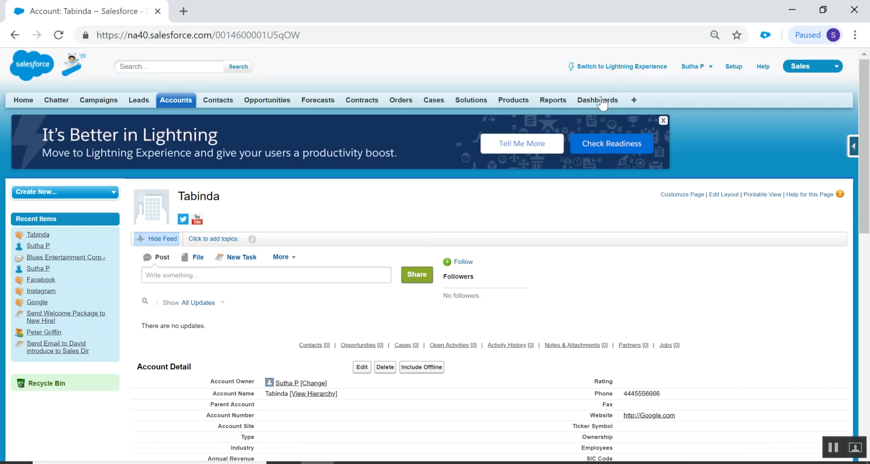
Switch to Lightning Experience and open the App Launcher.
left_click(605, 69)
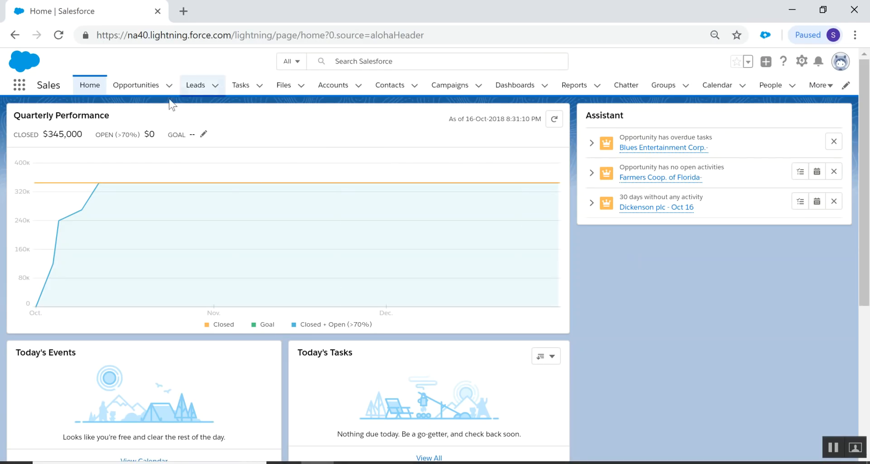
left_click(19, 86)
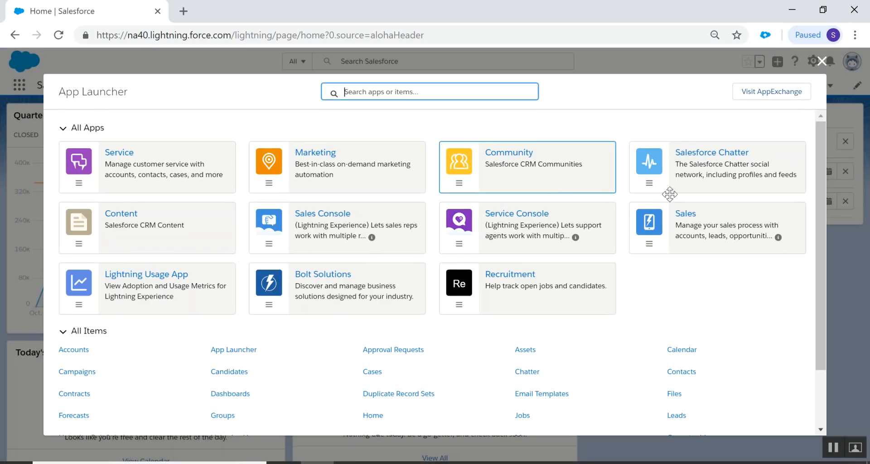
Reorder the apps so Service follows Marketing and Sales Console comes first, look through All Items, and close the launcher.
left_click_drag(189, 175, 346, 181)
left_click_drag(287, 217, 181, 173)
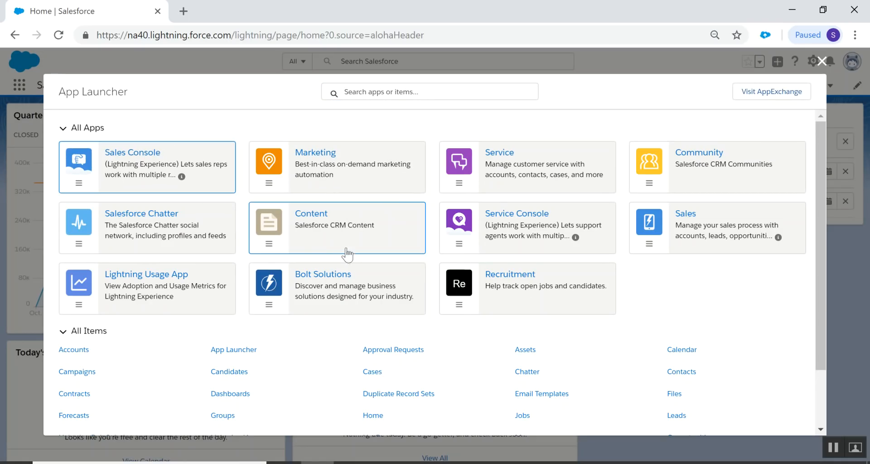
scroll(581, 296, "down", 2)
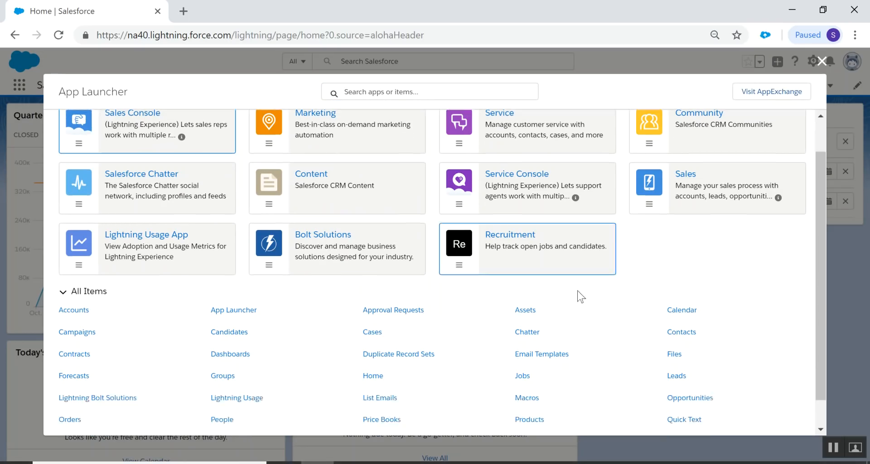
scroll(581, 296, "down", 1)
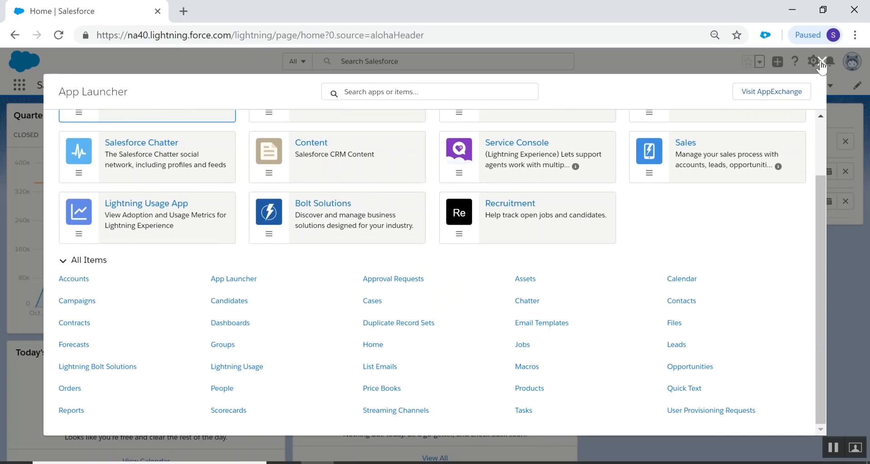
left_click(817, 62)
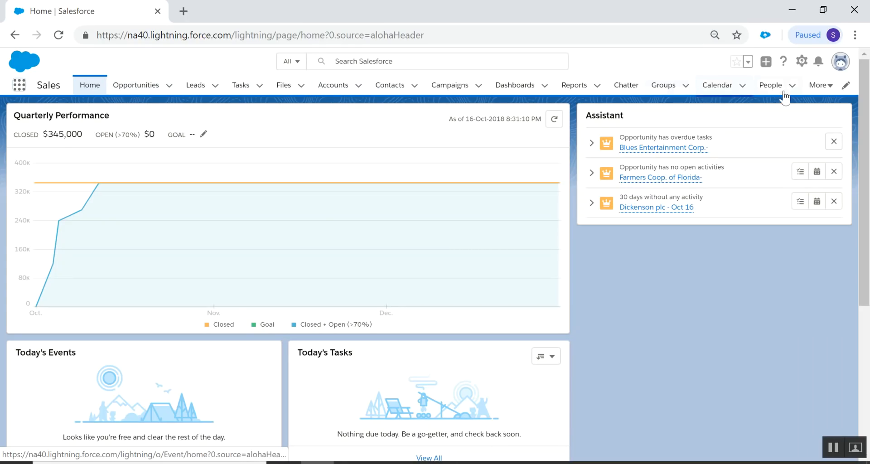
Try moving Accounts above Tasks and Contacts above Leads in the Sales app's navigation items.
left_click(845, 87)
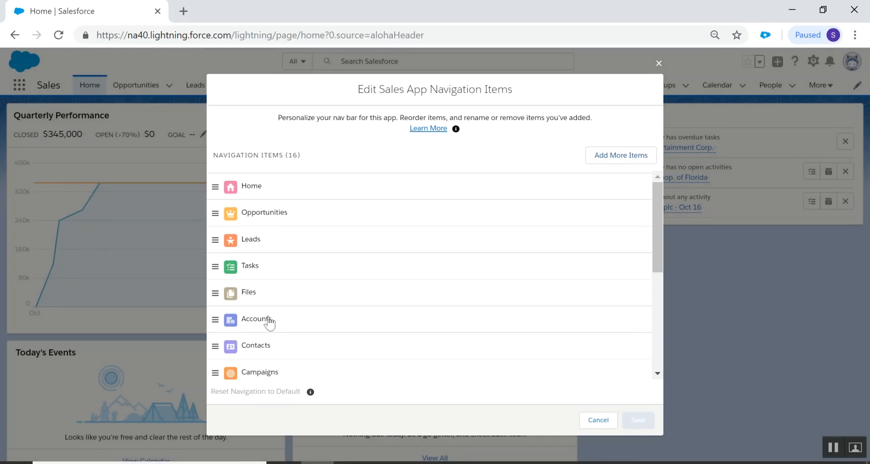
left_click_drag(268, 324, 281, 265)
left_click_drag(270, 345, 287, 246)
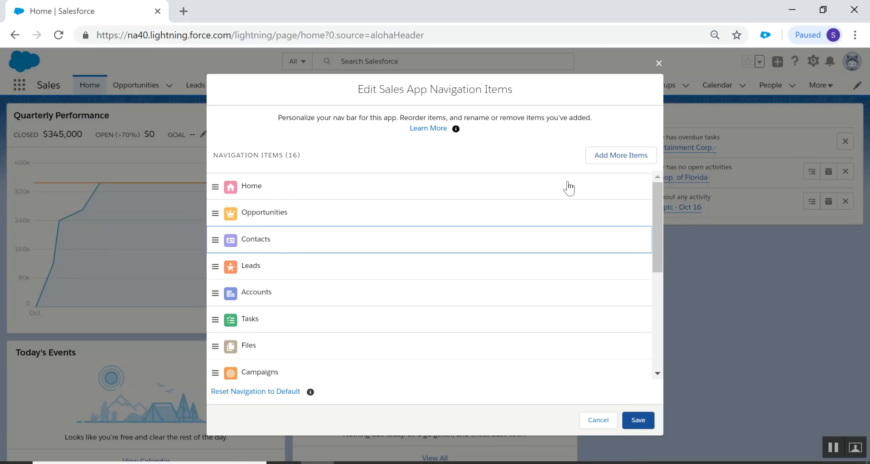
Try adding Products to the Sales navigation items from the full item list, and close the editor without saving.
left_click(624, 159)
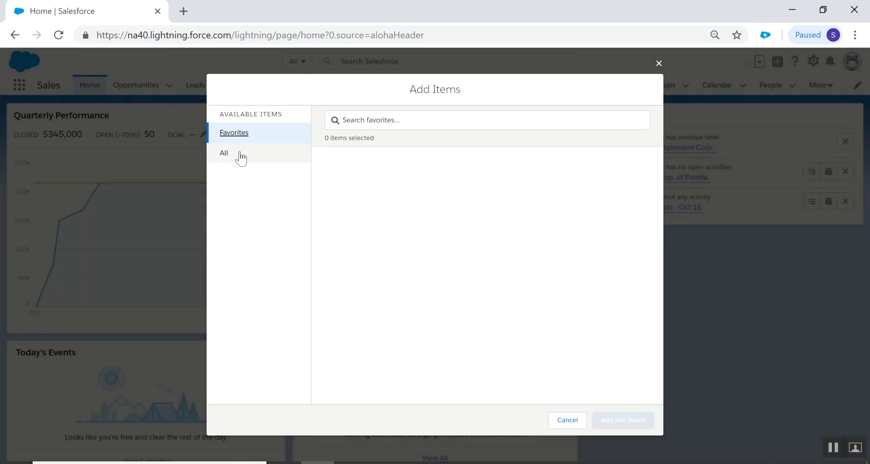
left_click(240, 156)
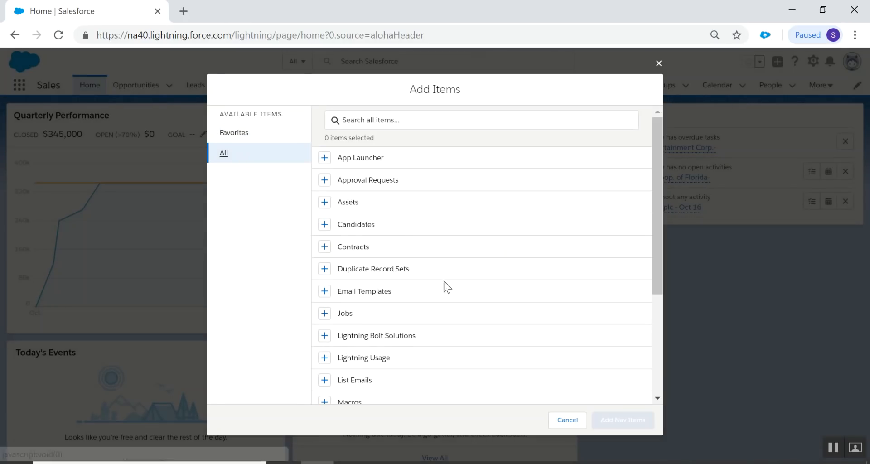
scroll(438, 280, "down", 4)
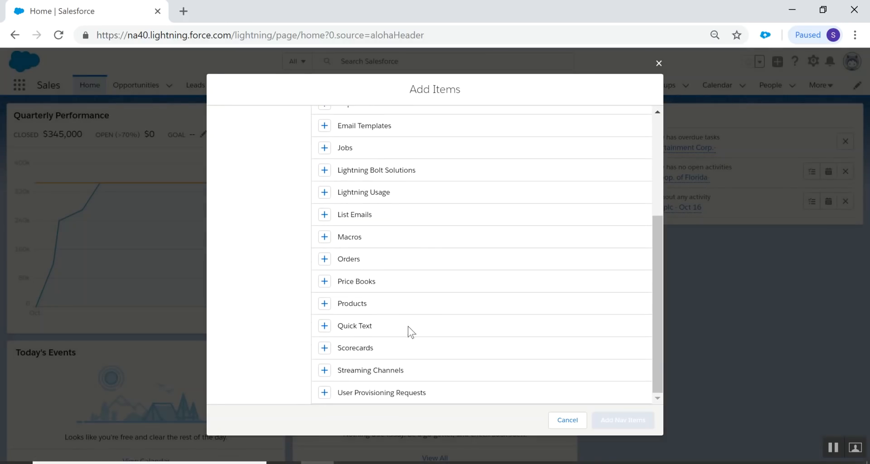
left_click(325, 303)
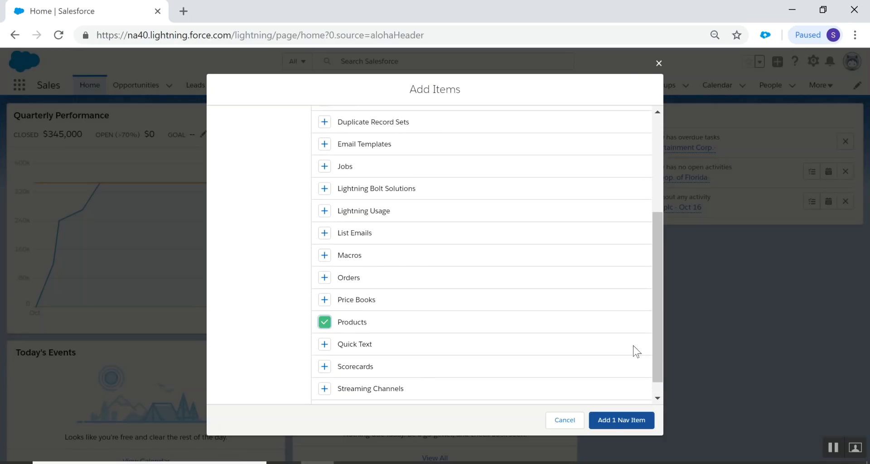
left_click(616, 420)
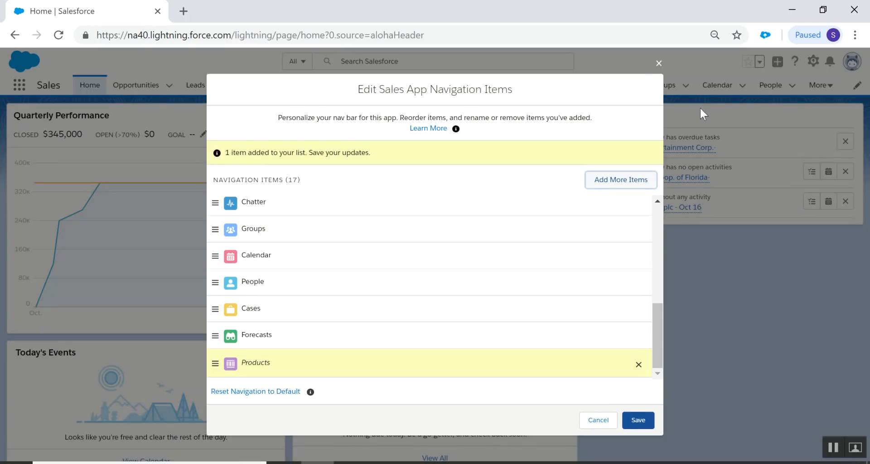
left_click(658, 63)
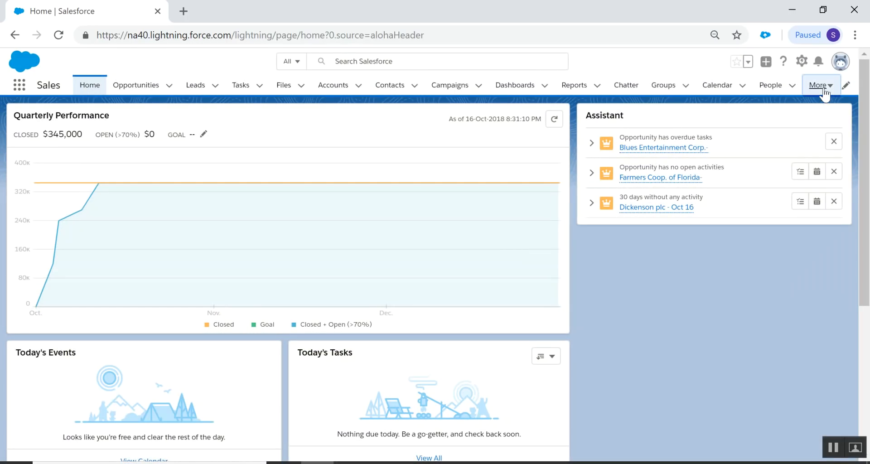
Check the additional navigation items of the Sales app, and open the same account's record from the Accounts list.
left_click(822, 86)
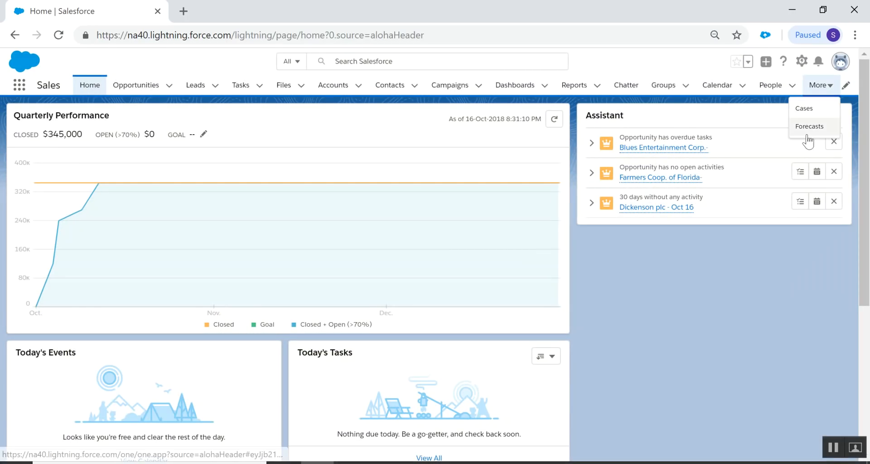
left_click(724, 337)
left_click(353, 94)
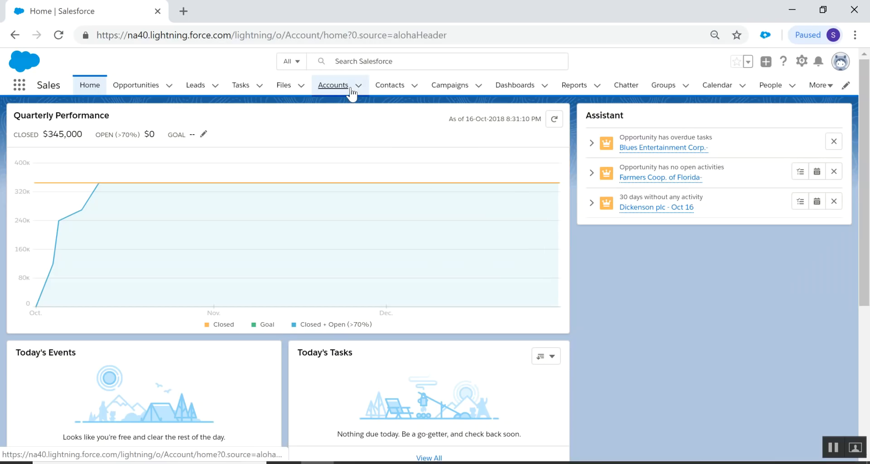
left_click(66, 185)
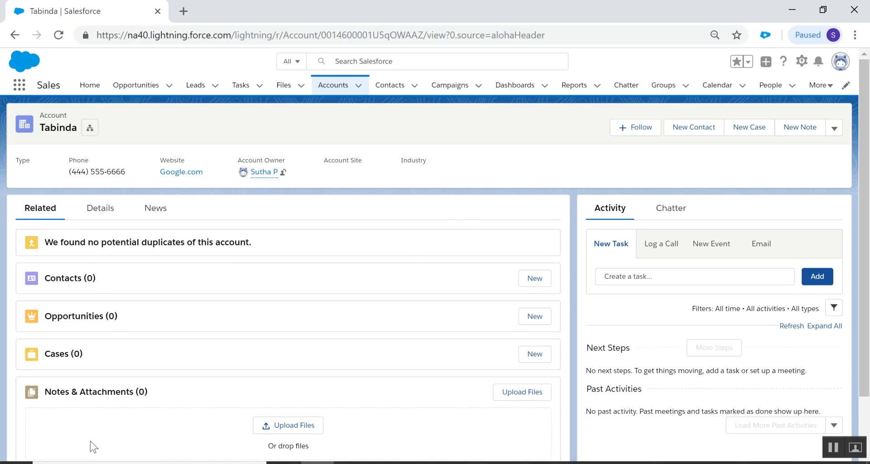
Review all the field details of the account record.
left_click(100, 211)
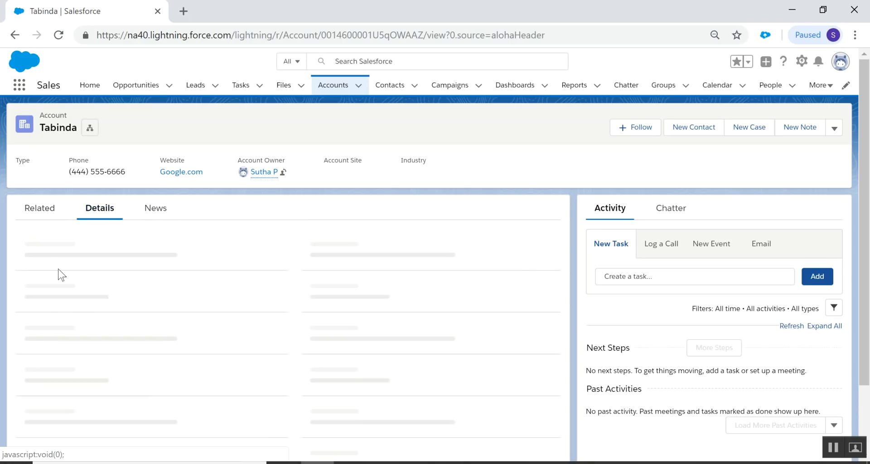
scroll(41, 272, "down", 5)
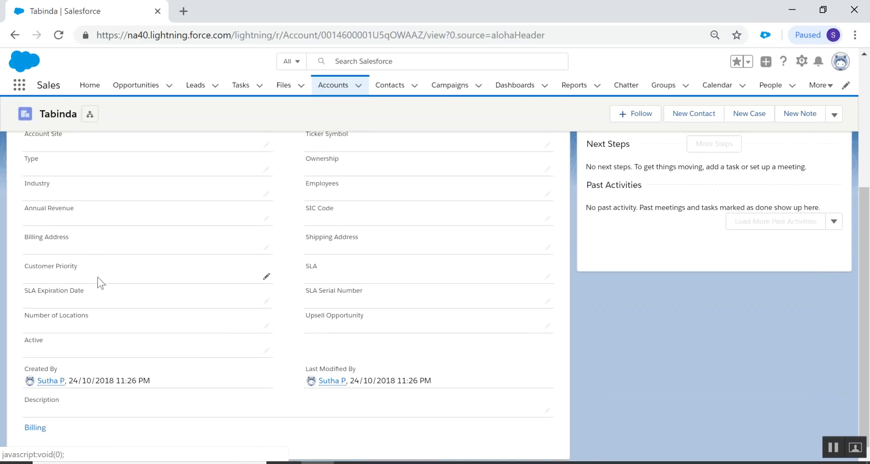
scroll(207, 361, "up", 5)
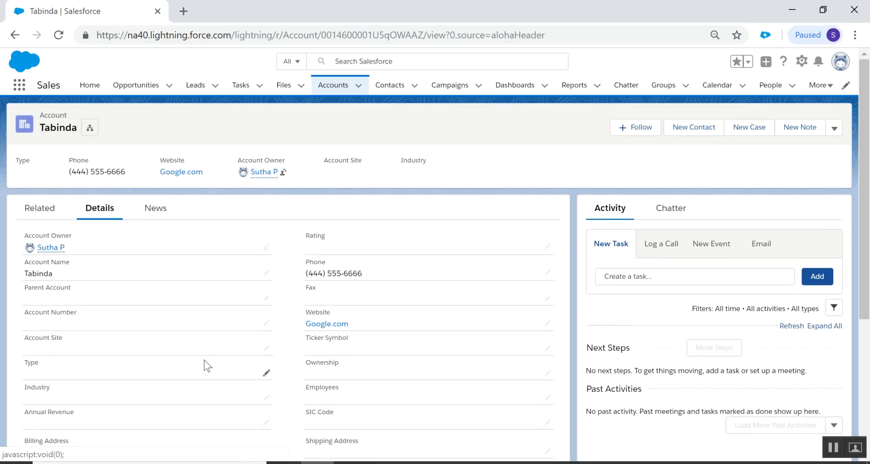
View the account's News and Chatter sections and show its additional record actions.
left_click(159, 213)
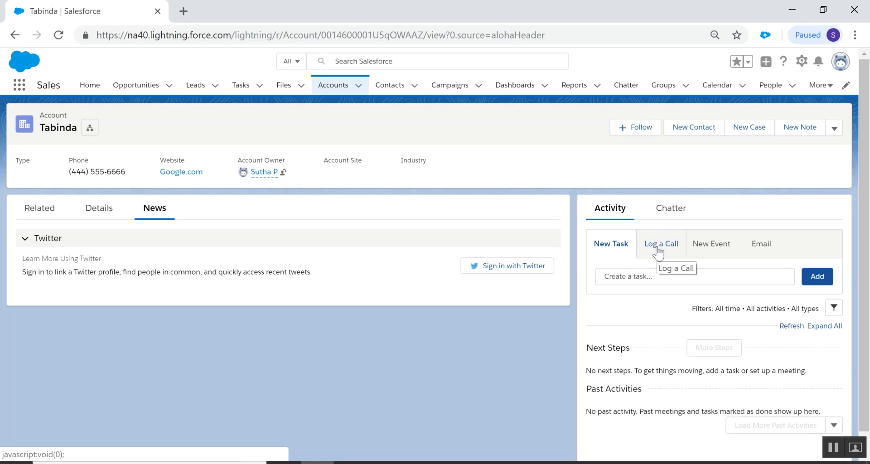
left_click(670, 209)
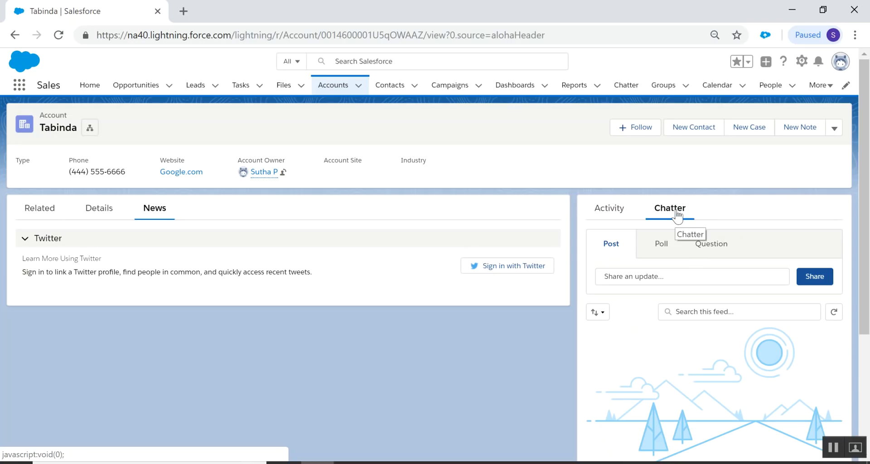
left_click(833, 132)
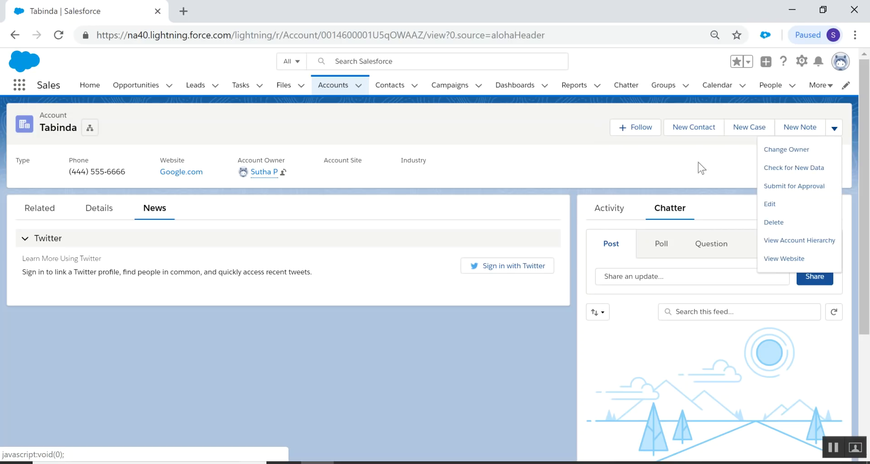
Check the account's additional record actions, and view its Related and Details sections.
left_click(834, 136)
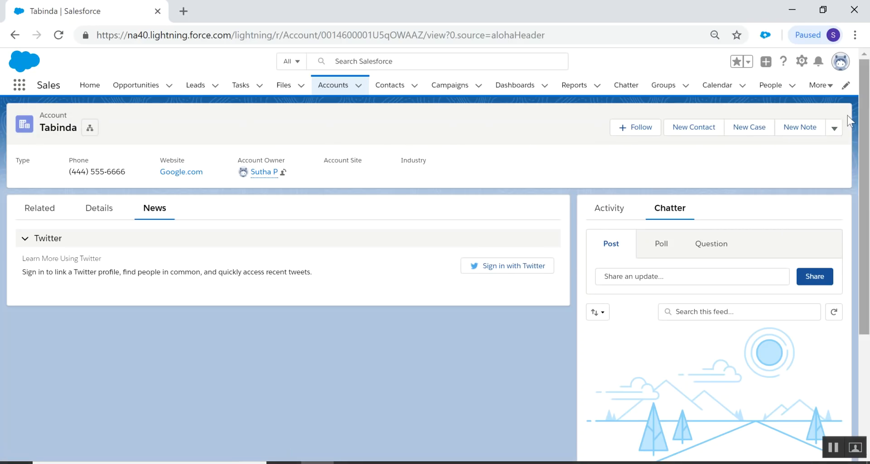
left_click(834, 128)
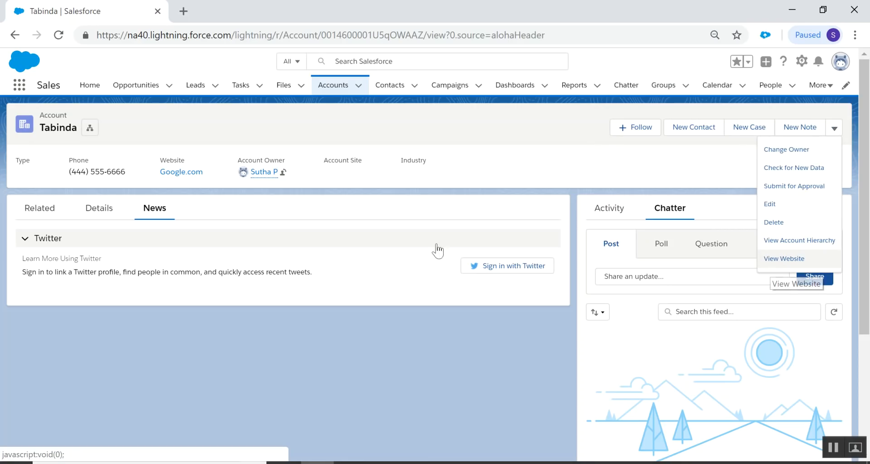
left_click(28, 219)
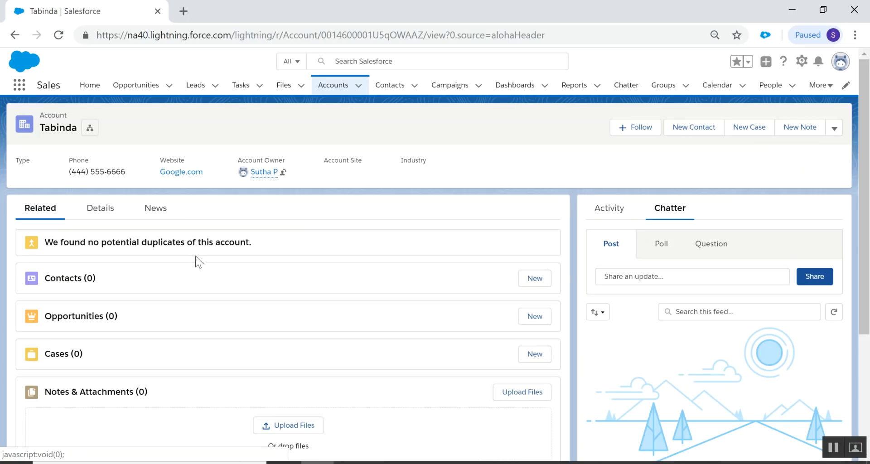
left_click(106, 218)
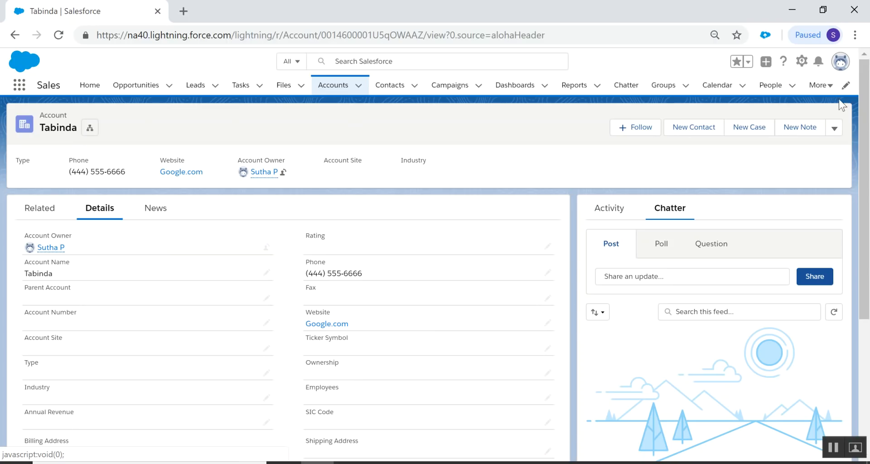
Open the account record page for editing in Lightning App Builder and dismiss the walkthrough tip.
left_click(801, 63)
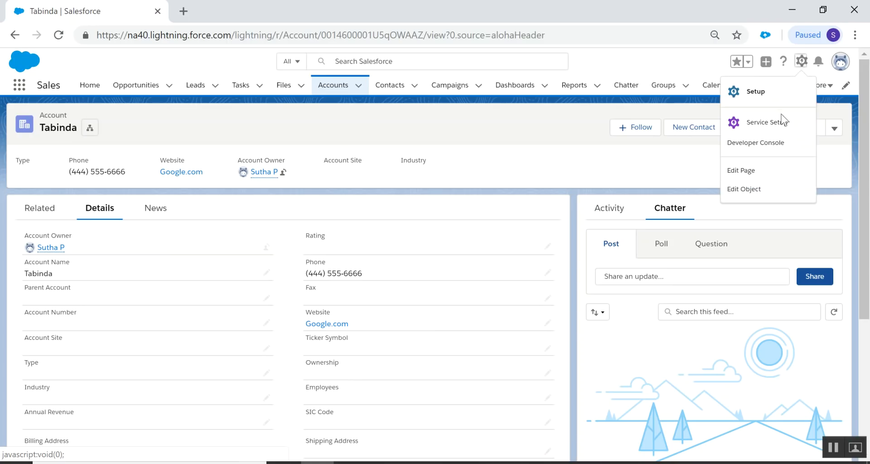
left_click(751, 172)
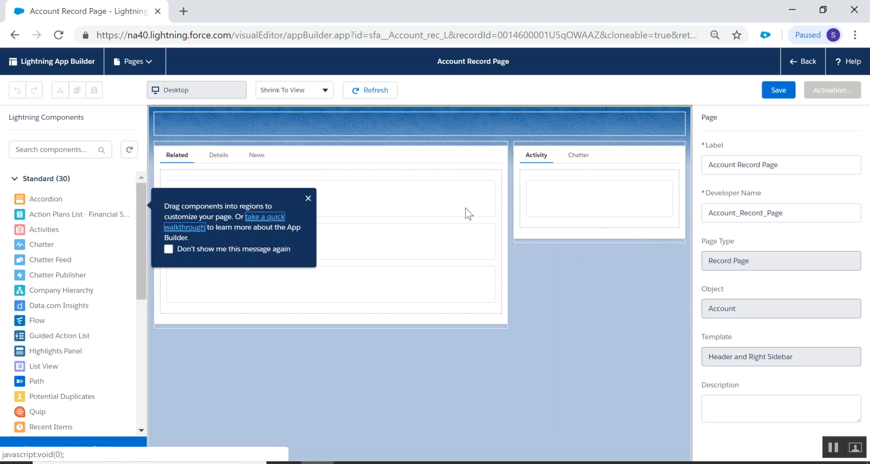
left_click(309, 198)
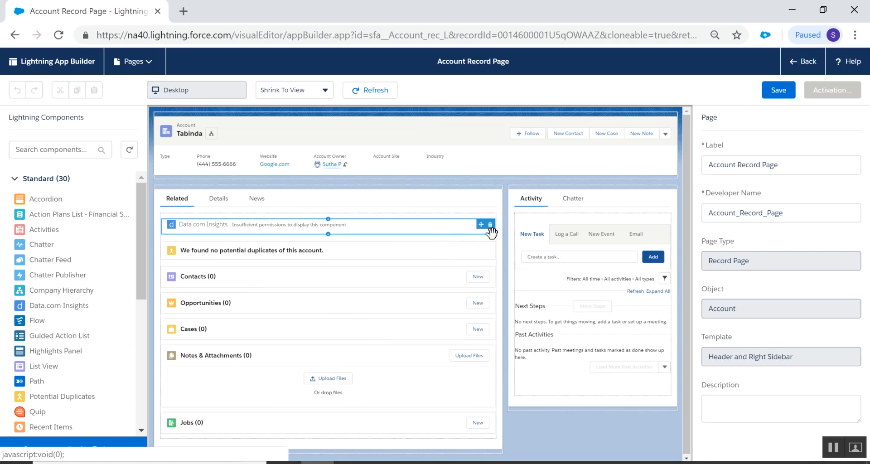
Remove the Data.com Insights component and the News tab from the account record page.
left_click(491, 226)
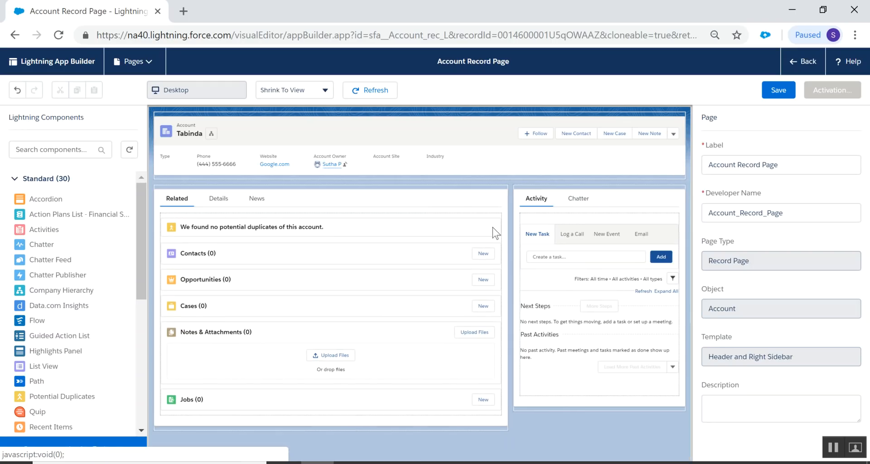
left_click(256, 201)
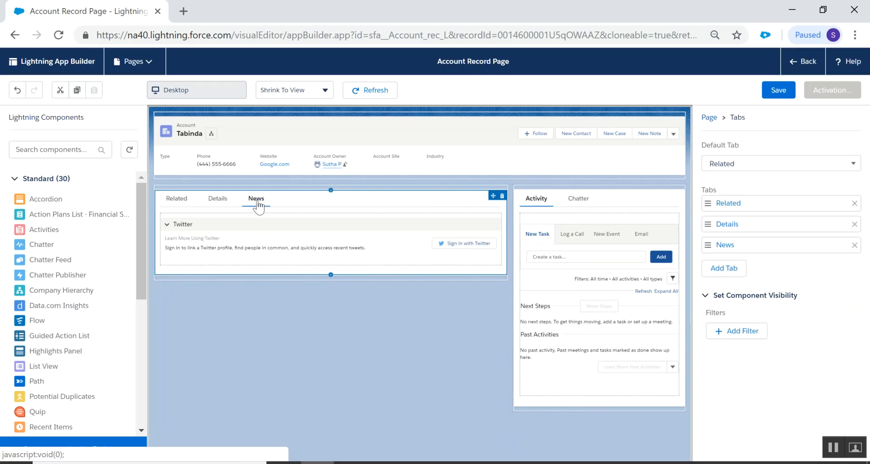
left_click(854, 245)
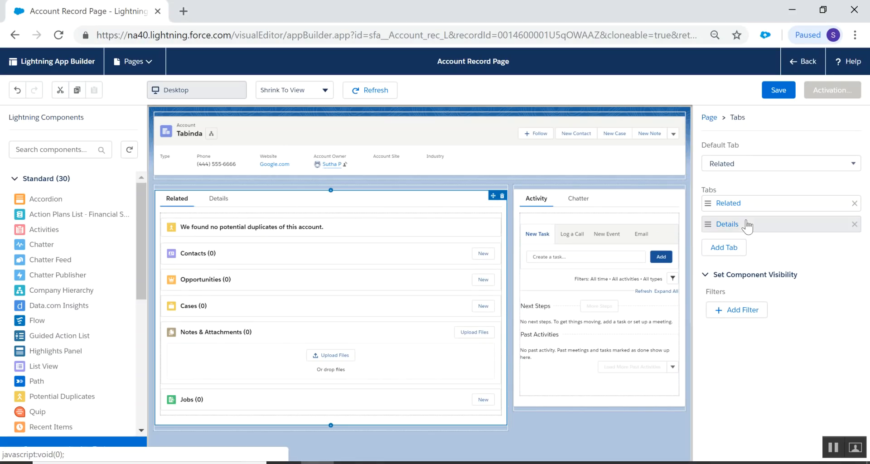
Reorder the record page's tabs so Details comes before Related, and make Details the default tab.
left_click_drag(746, 224, 743, 206)
left_click(757, 164)
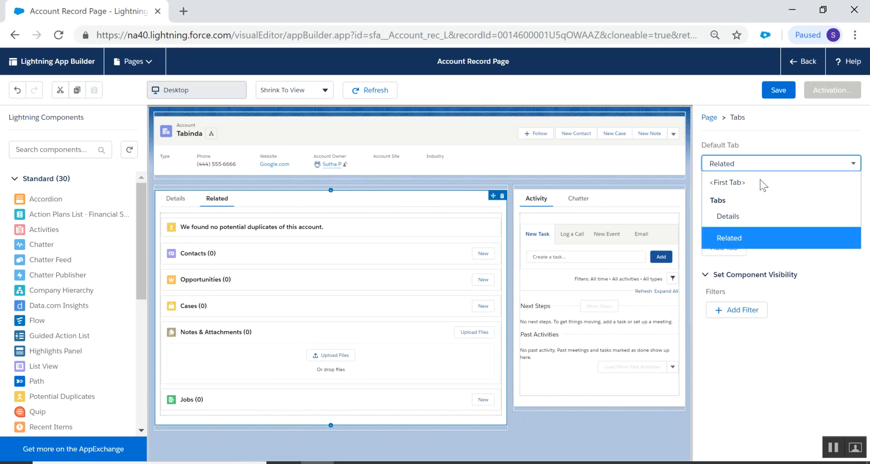
left_click(727, 216)
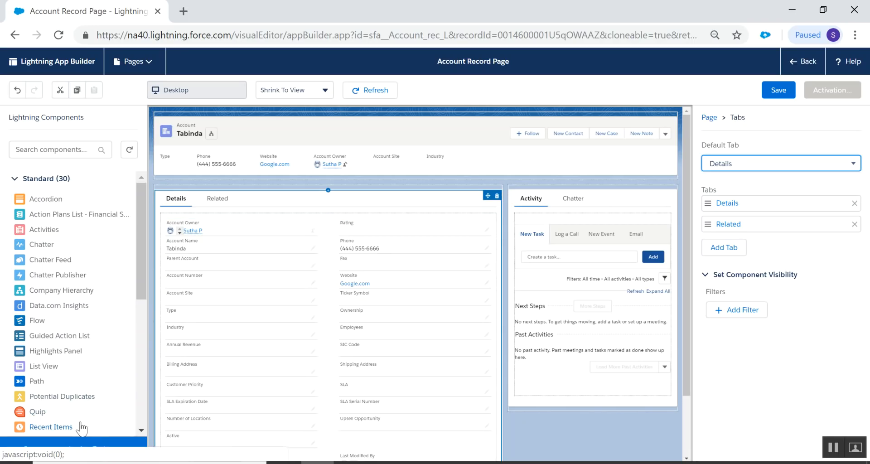
Add a Recent Items component above the Activity and Chatter tabs, and save the page.
left_click_drag(65, 433, 591, 206)
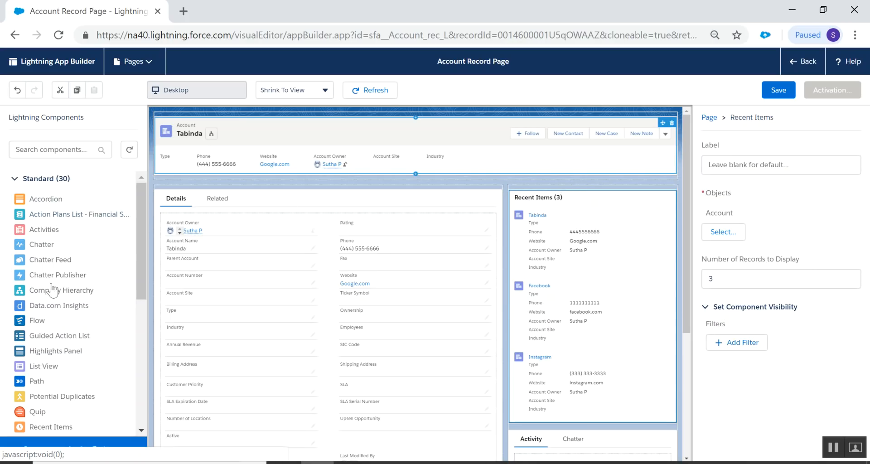
scroll(53, 290, "down", 5)
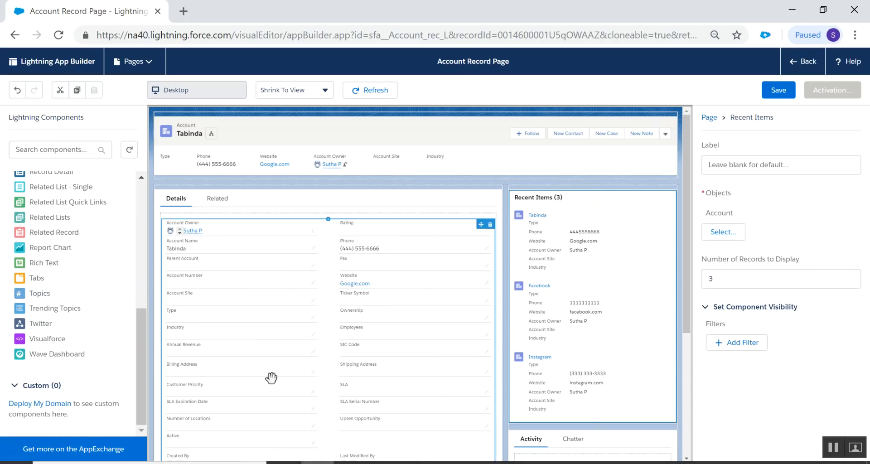
left_click(778, 93)
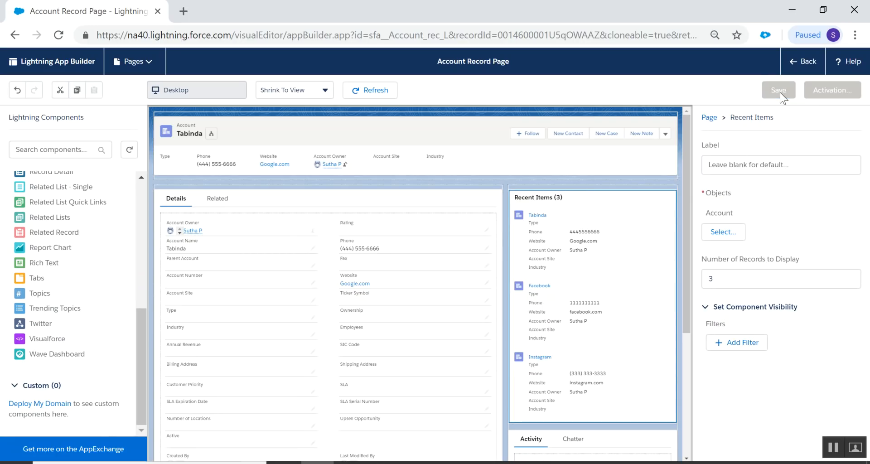
Activate the Account Record Page as the org default and save it.
left_click(363, 317)
left_click(575, 313)
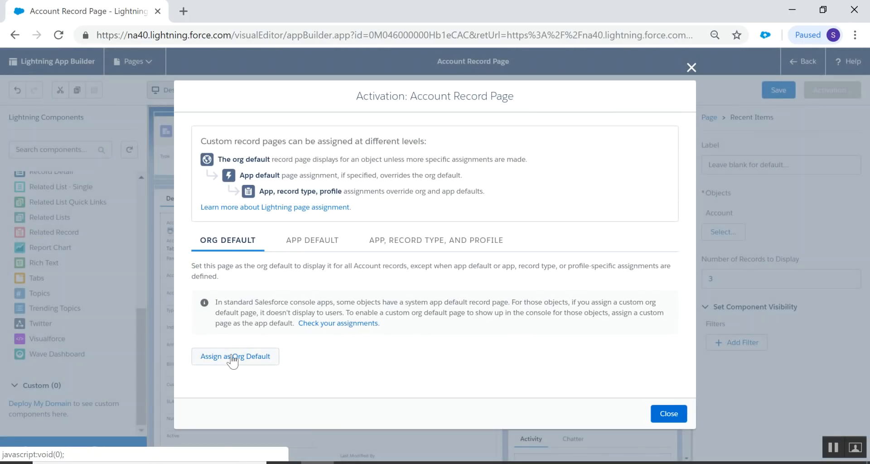
left_click(232, 361)
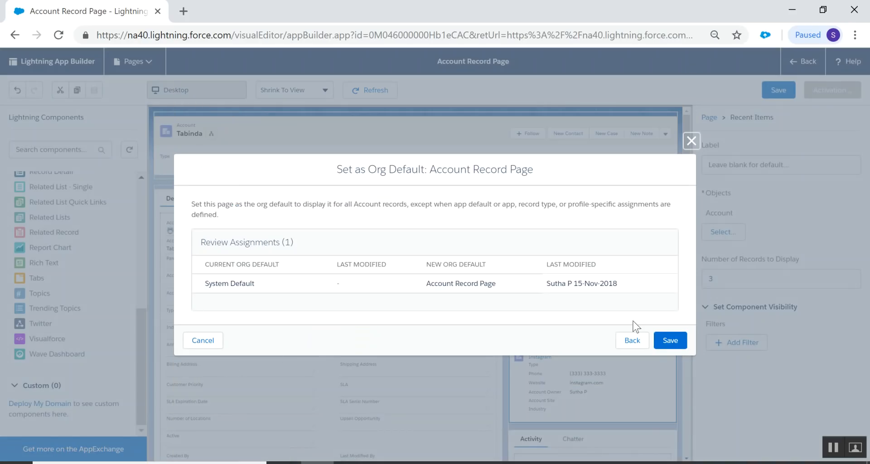
left_click(679, 343)
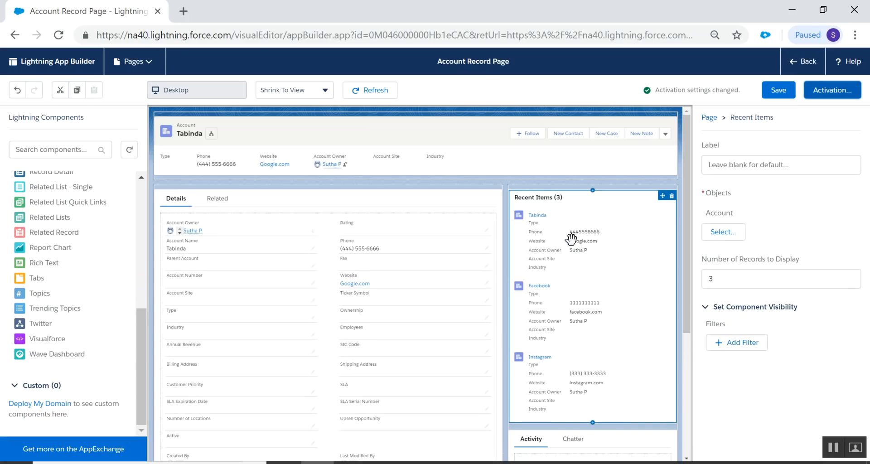
left_click(774, 93)
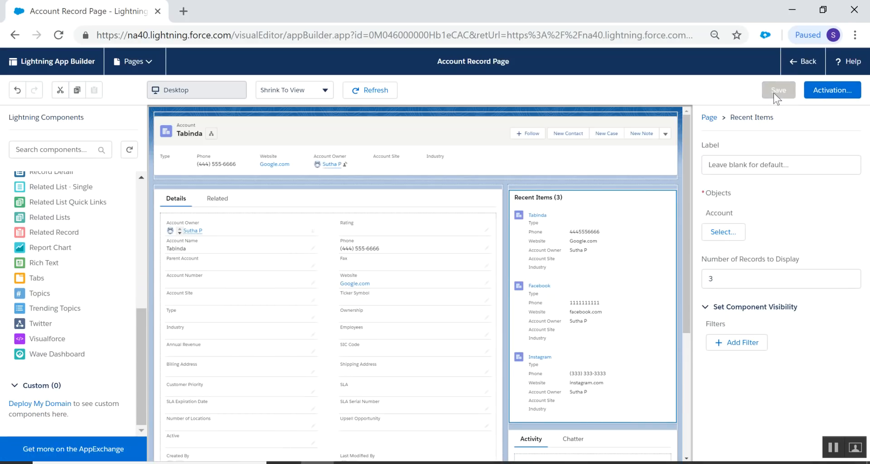
Return to the account record to check the new layout, and open the Instagram account from Recent Items.
left_click(788, 72)
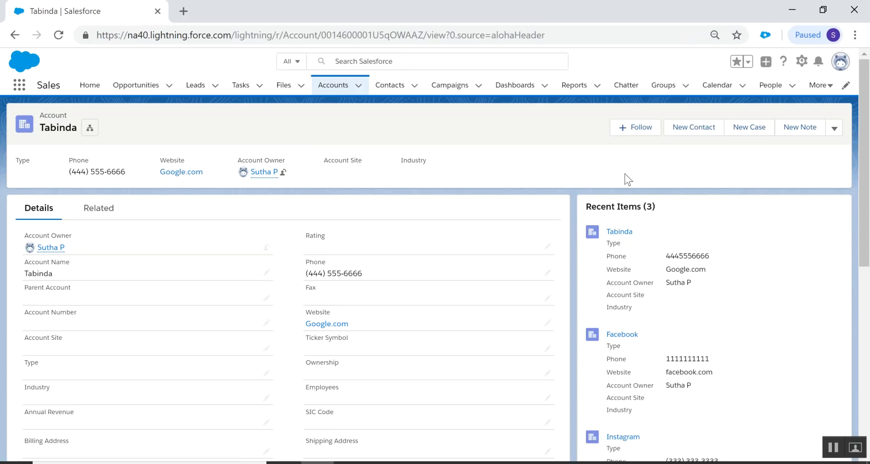
scroll(622, 290, "down", 3)
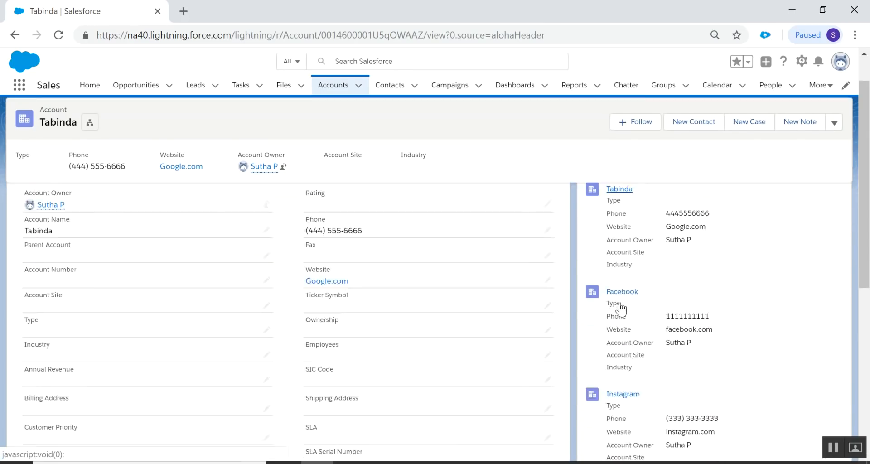
left_click(621, 302)
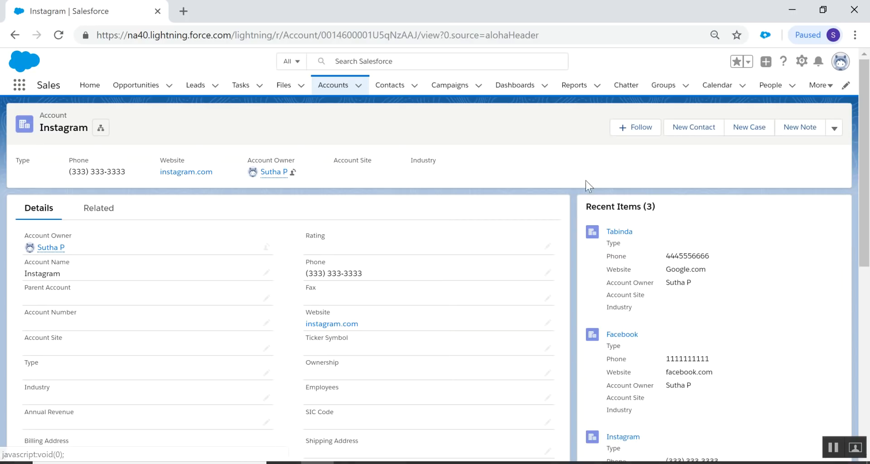
Open Setup and look through the full list of objects in Object Manager.
left_click(801, 62)
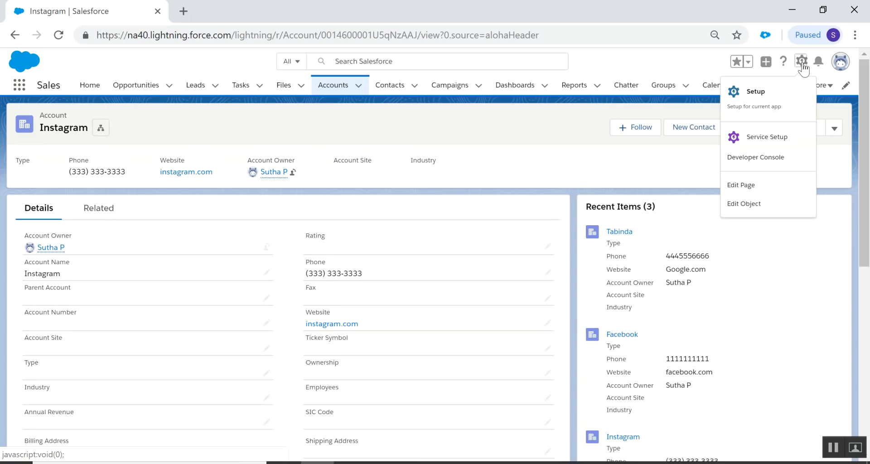
left_click(775, 104)
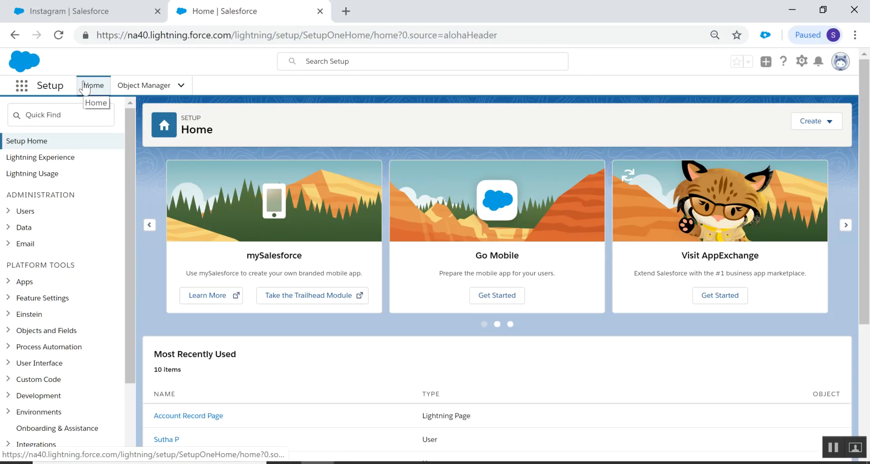
left_click(141, 87)
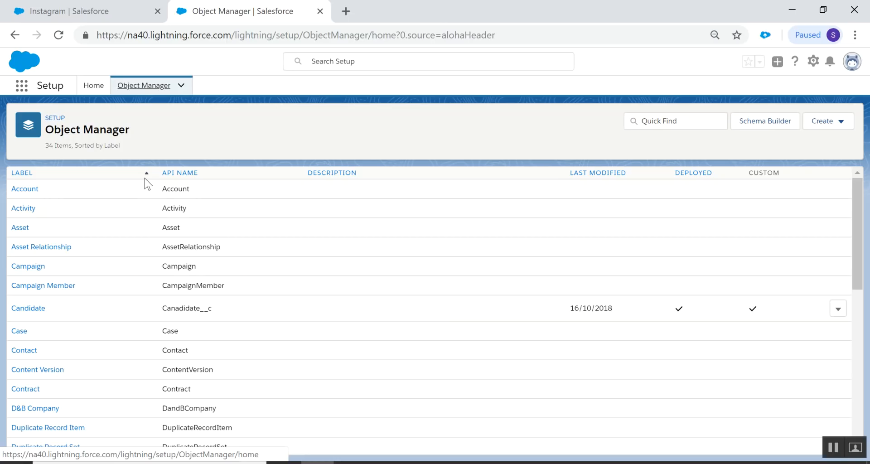
left_click(691, 125)
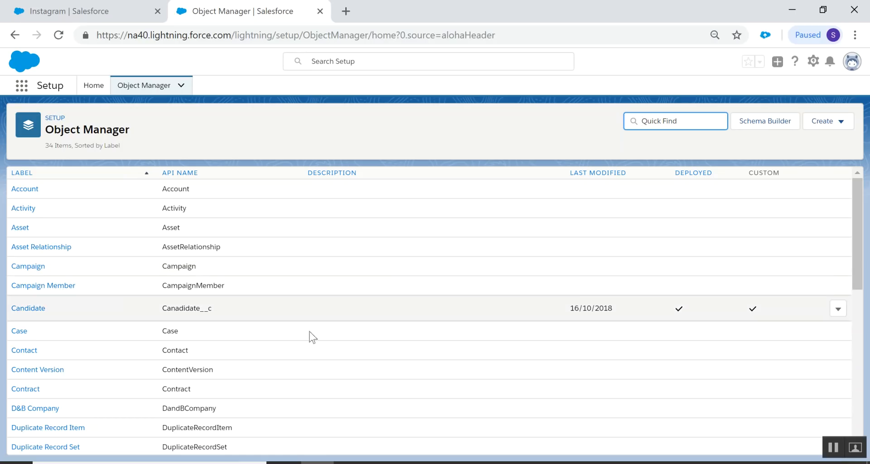
scroll(308, 270, "down", 1)
scroll(317, 272, "down", 8)
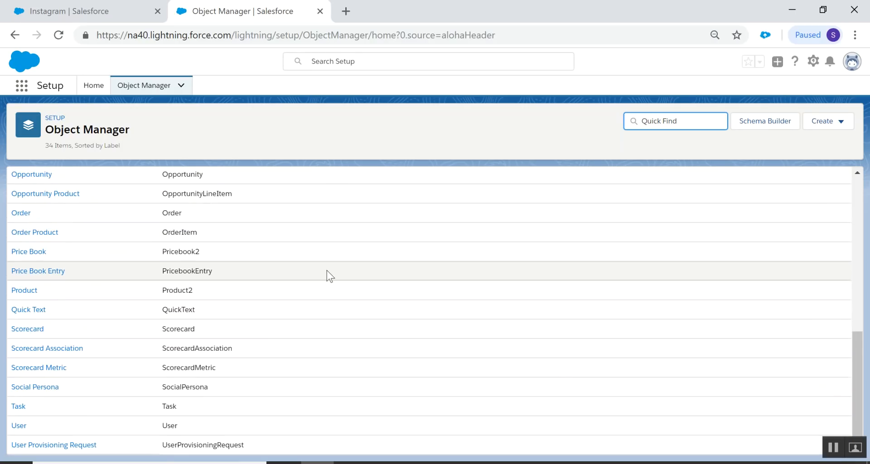
scroll(354, 285, "up", 10)
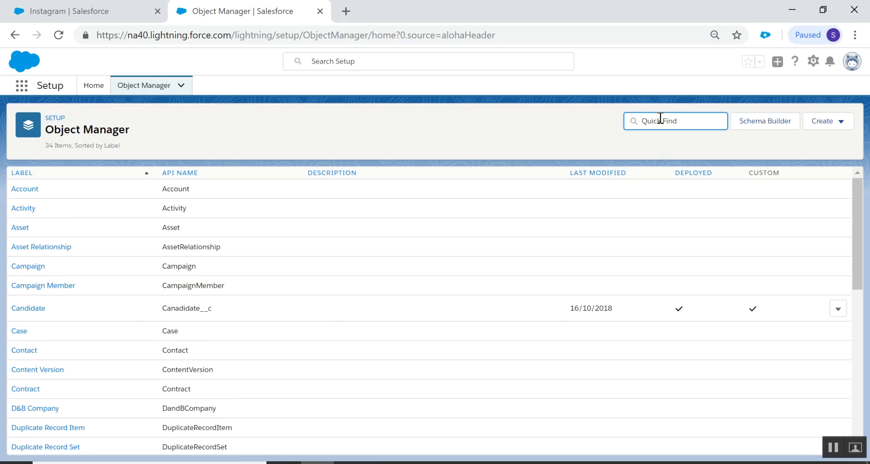
Find the Opportunity object by searching for "opportu", and view its fields, page layouts and Lightning record pages.
type("opportu")
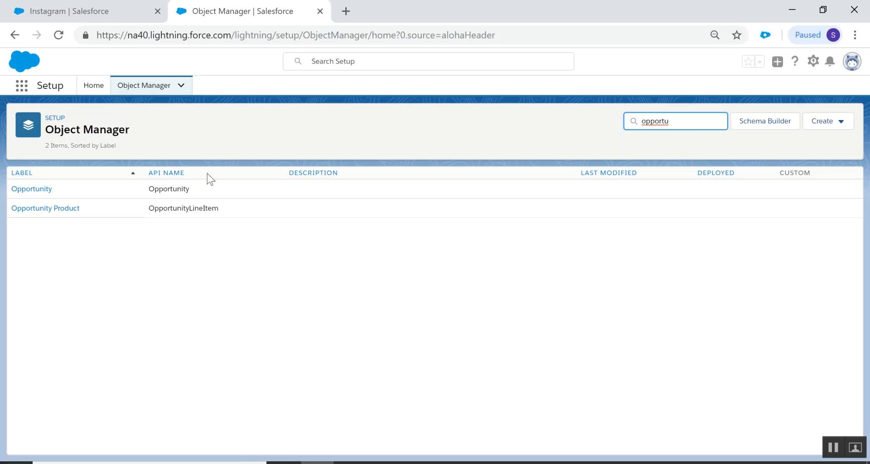
left_click(24, 194)
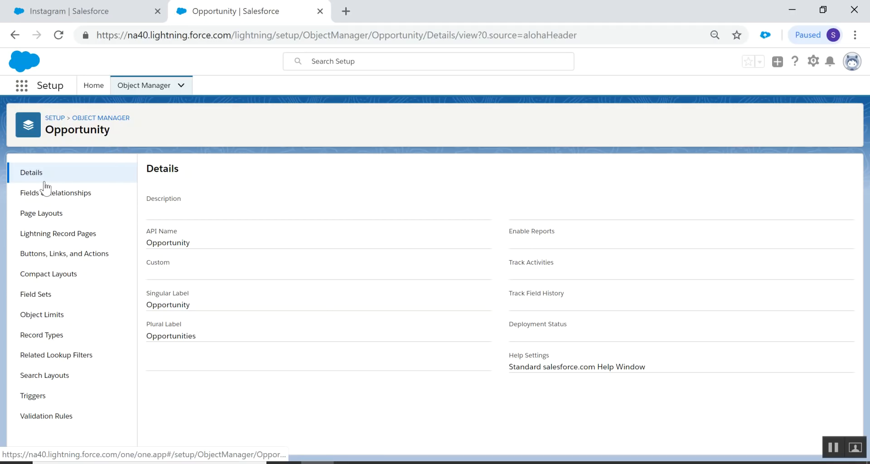
left_click(54, 196)
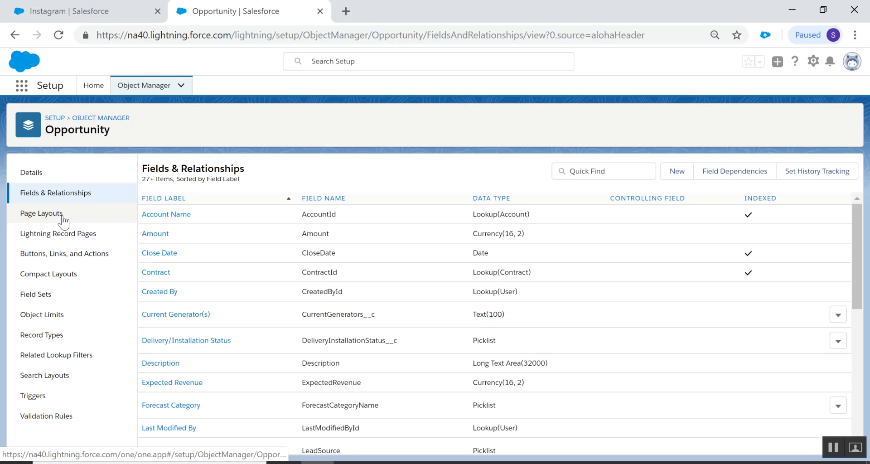
left_click(63, 220)
left_click(70, 239)
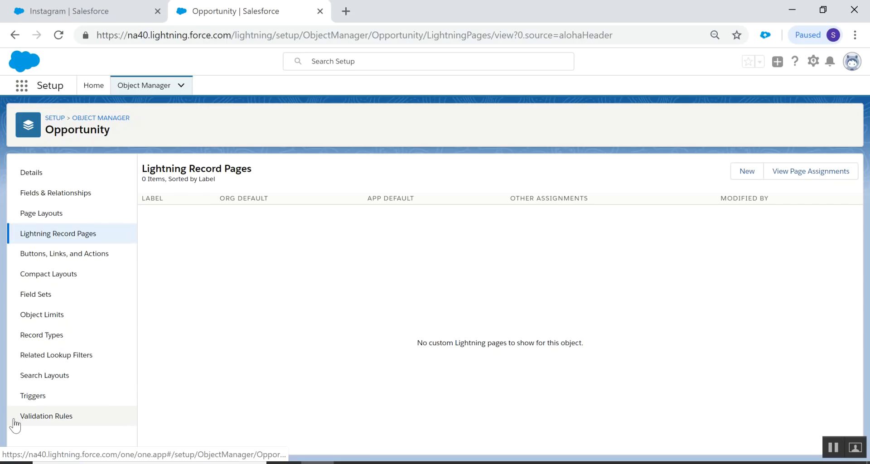
Start a new custom field in Opportunity's Fields & Relationships and review the available data types.
left_click(83, 204)
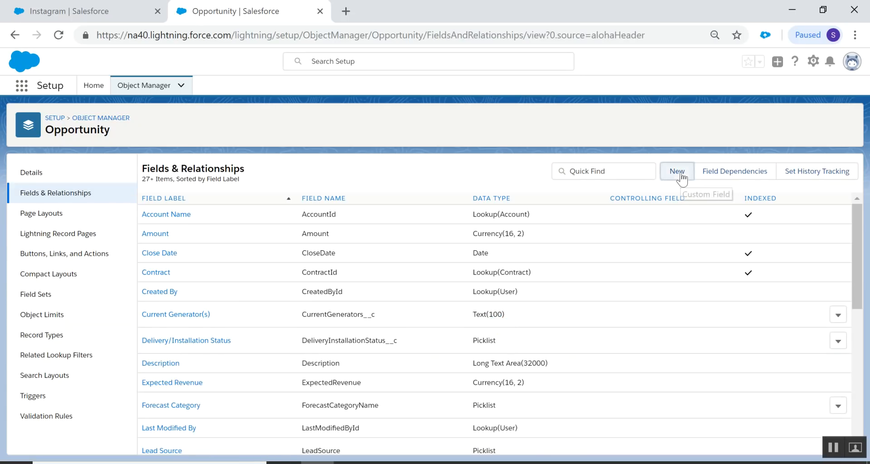
left_click(681, 175)
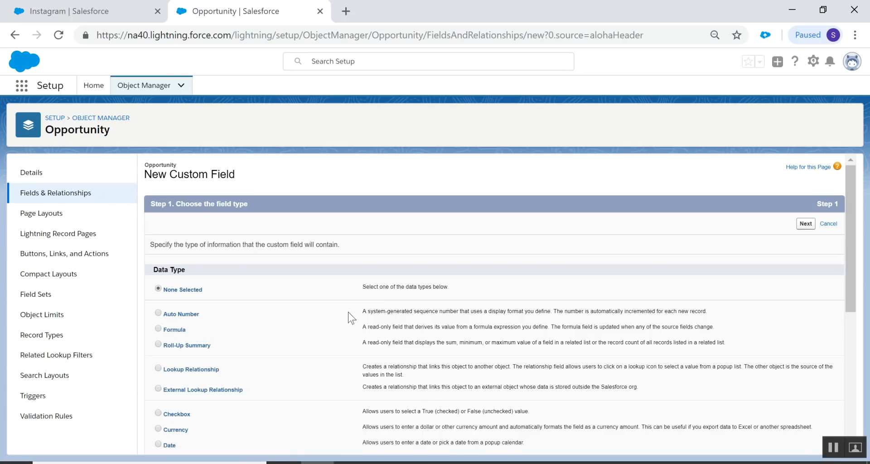
scroll(317, 335, "down", 10)
scroll(330, 341, "up", 8)
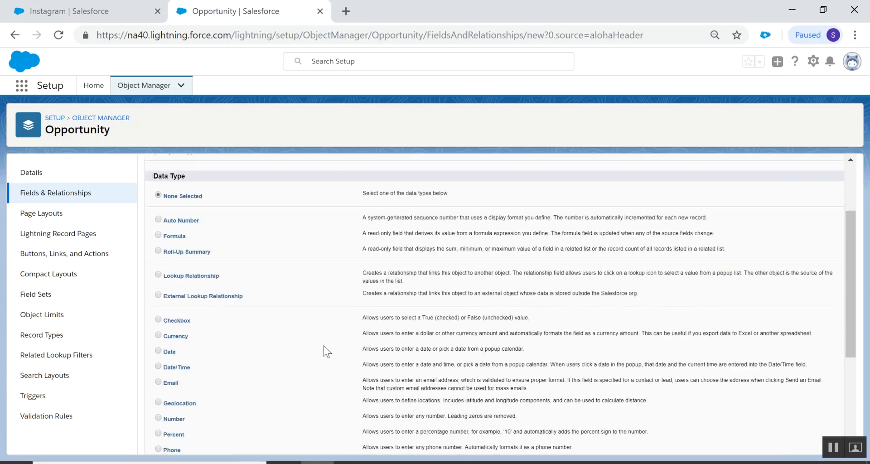
Open Opportunity's Enterprise Page Layout, try repositioning the Opportunity Owner field in Opportunity Information, and save the layout.
scroll(327, 352, "up", 2)
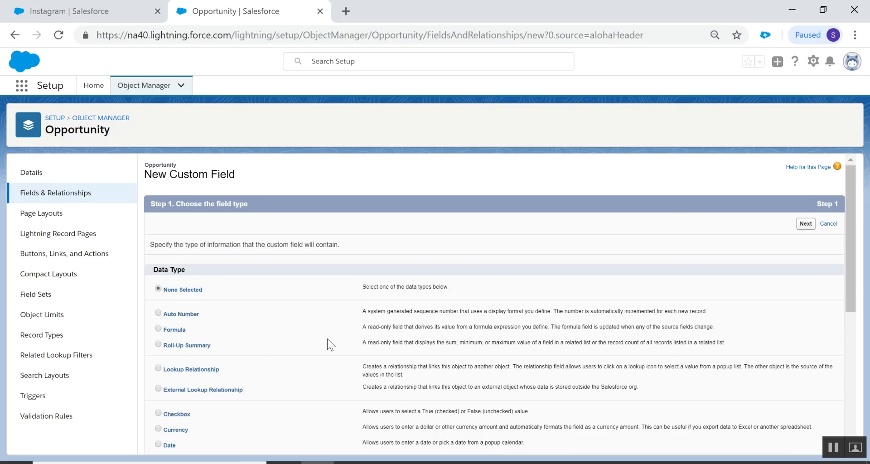
left_click(42, 217)
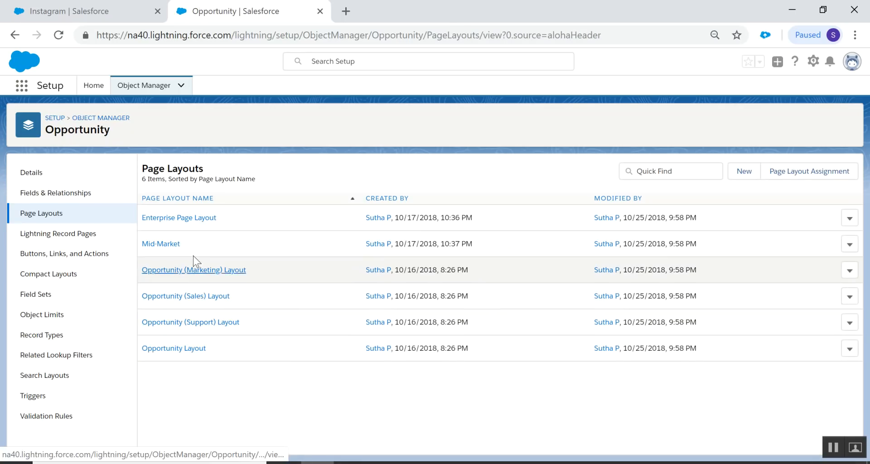
left_click(191, 222)
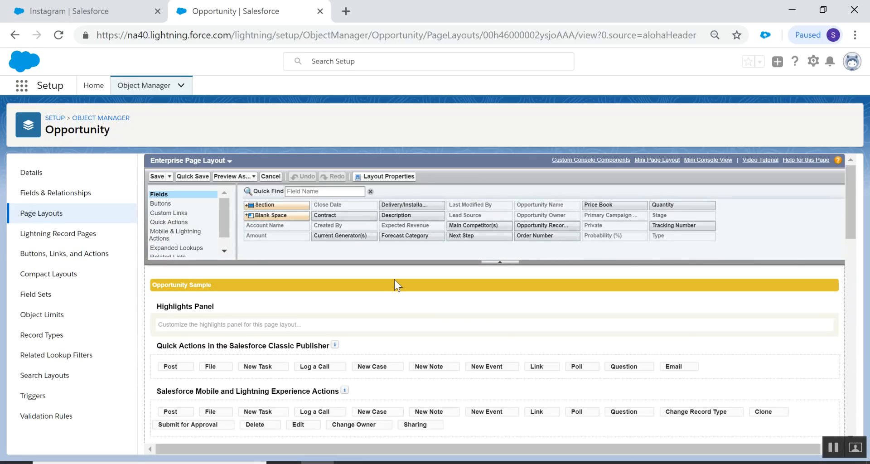
scroll(394, 279, "down", 3)
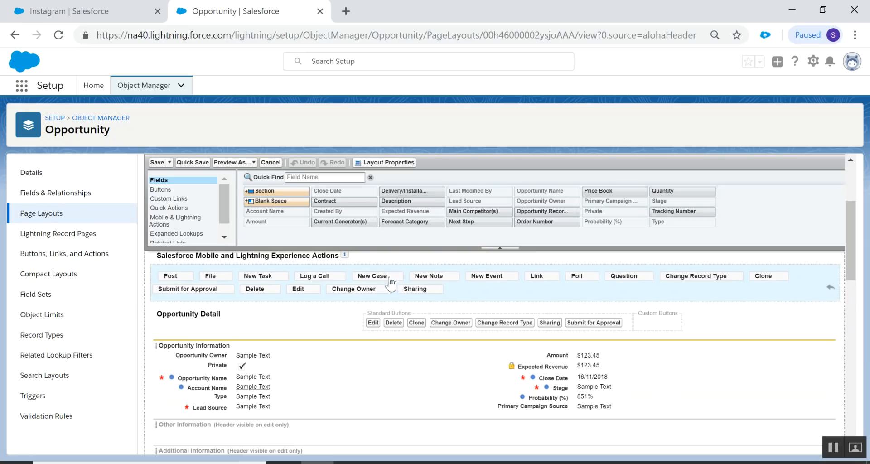
mouse_move(285, 355)
left_mouse_down()
mouse_move(287, 345)
mouse_move(280, 355)
left_mouse_up()
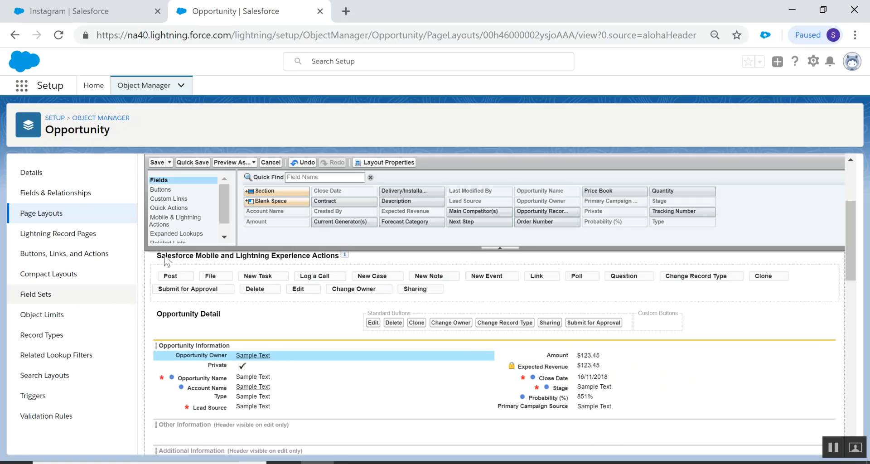
left_click(157, 162)
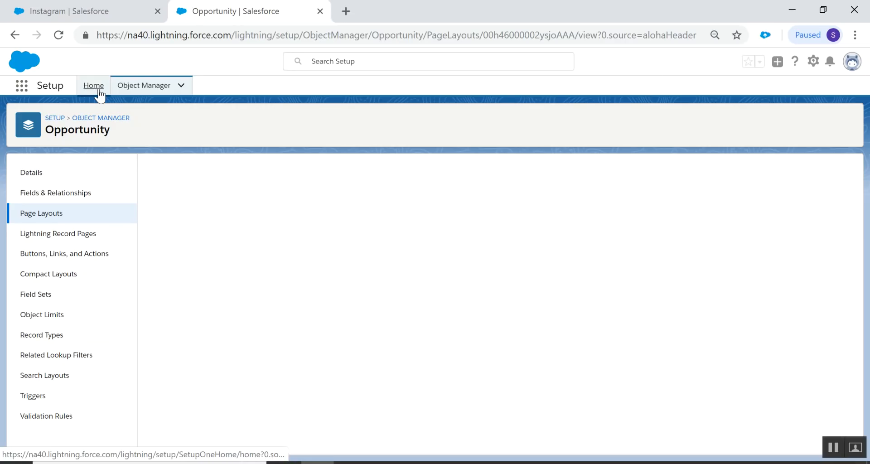
Return to Setup Home and look up "workflow" among the setup entries with Quick Find.
left_click(101, 95)
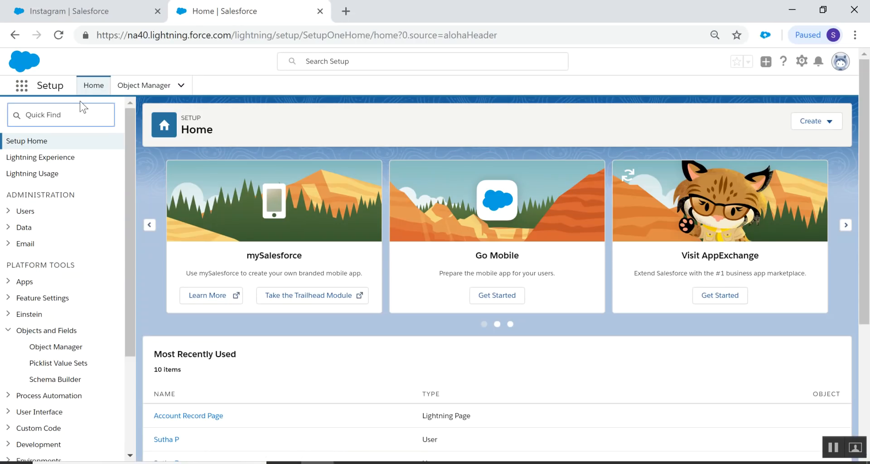
type("workflow")
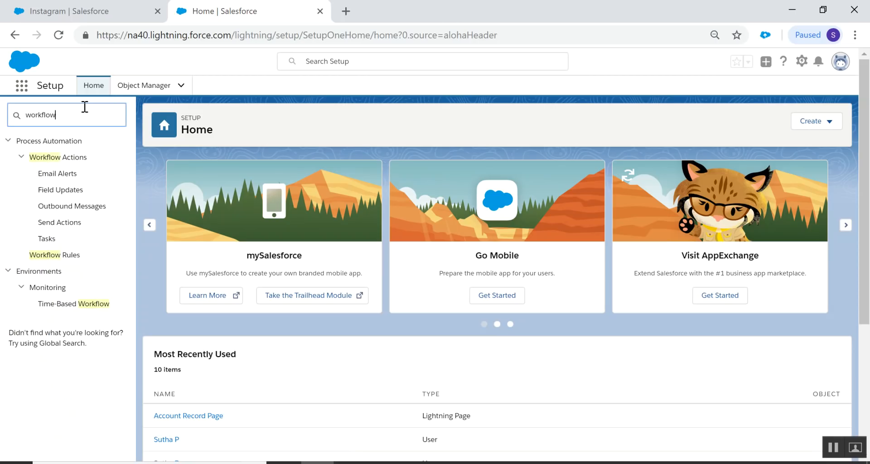
key("BackSpace")
key("BackSpace")
key("BackSpace")
key("BackSpace")
key("BackSpace")
key("BackSpace")
key("BackSpace")
Look up "process bu" with Quick Find and clear the search to restore the full setup list.
type("process bu")
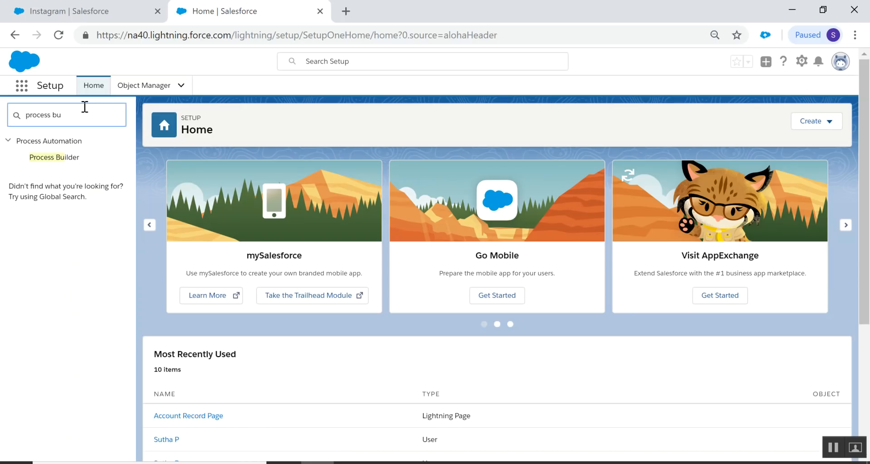
key("BackSpace")
key("BackSpace")
key("BackSpace")
key("BackSpace")
key("BackSpace")
key("BackSpace")
key("BackSpace")
key("BackSpace")
key("BackSpace")
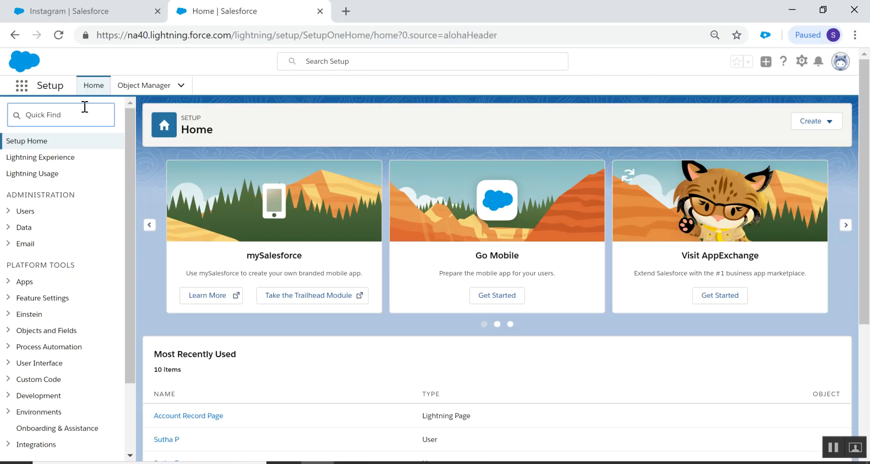
Compare the global search on the Instagram account page with the one on Setup Home.
left_click(89, 4)
left_click(190, 6)
left_click(107, 5)
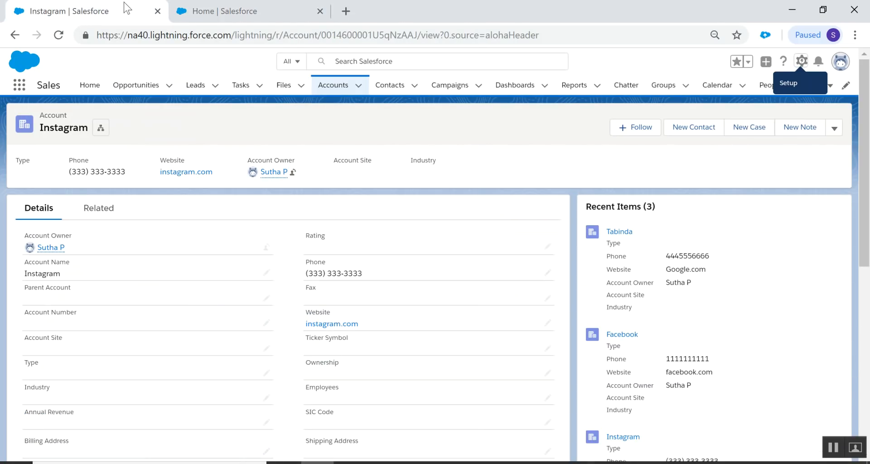
left_click(244, 6)
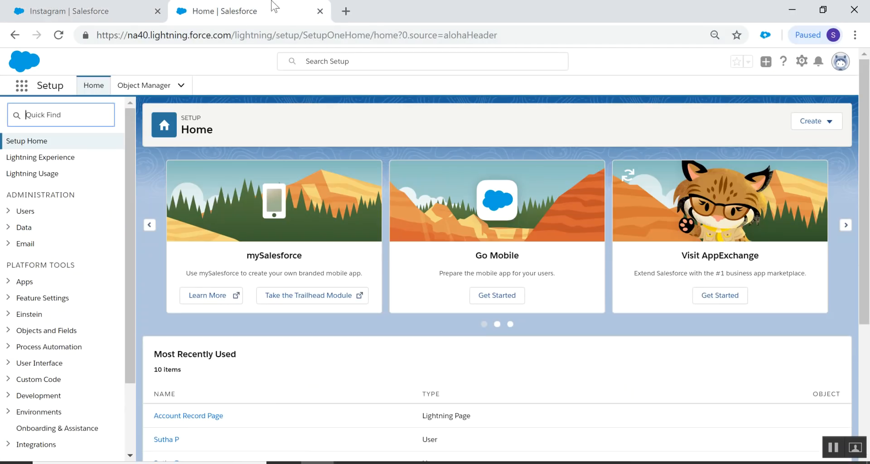
Search all of Setup for "enterprise layout" and look through the additional result categories.
left_click(322, 62)
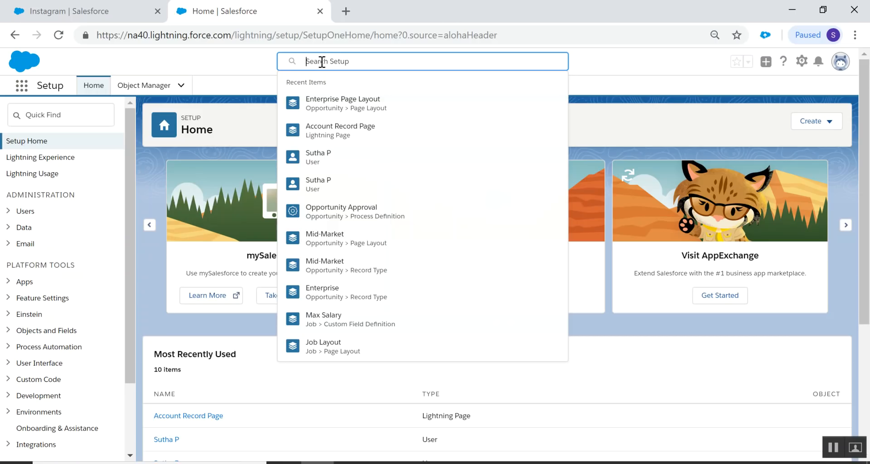
type("enterpr")
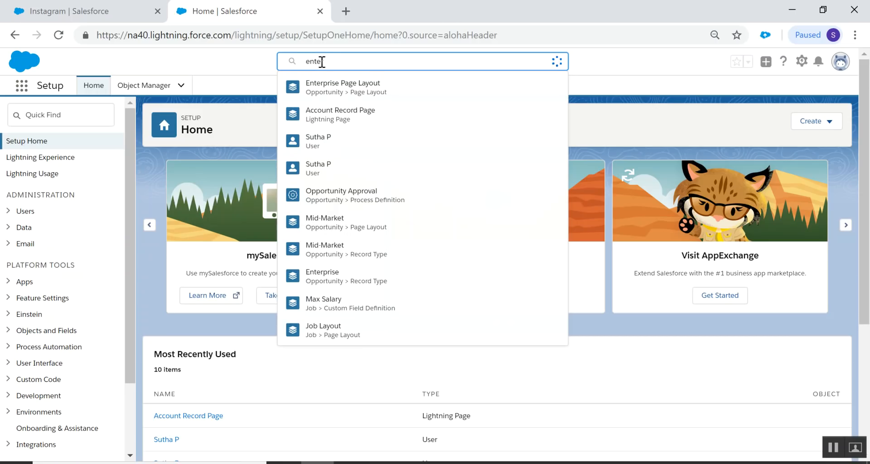
type("ise")
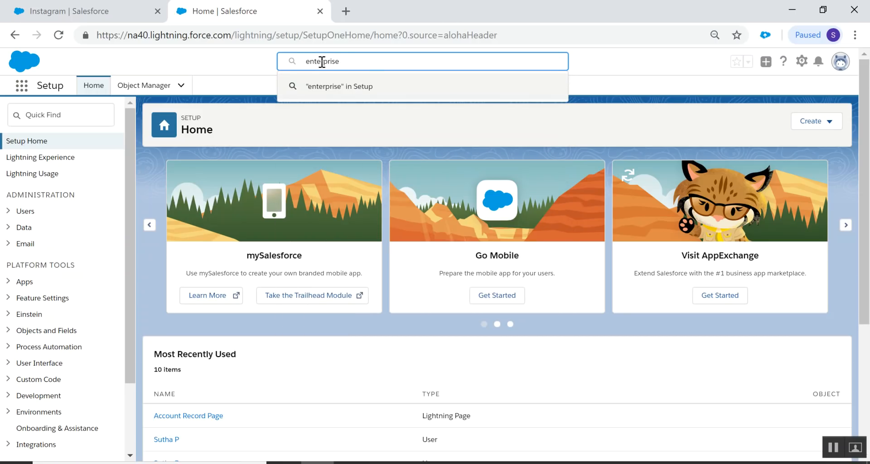
type(" layout")
key("Return")
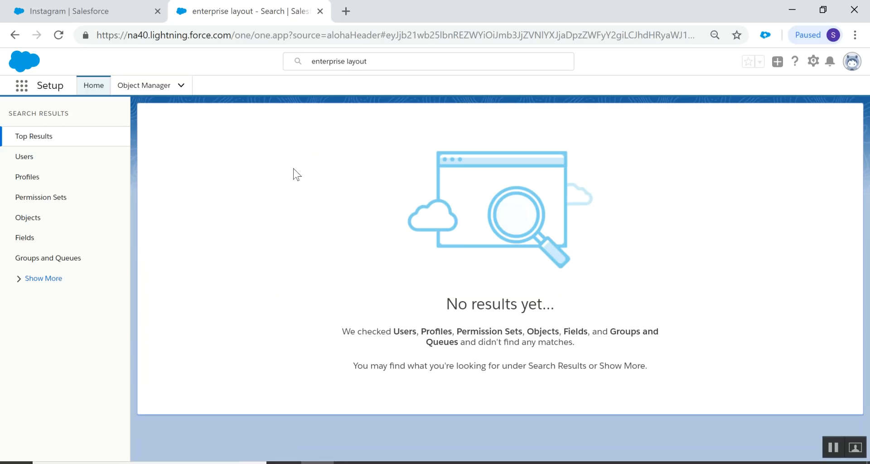
left_click(59, 281)
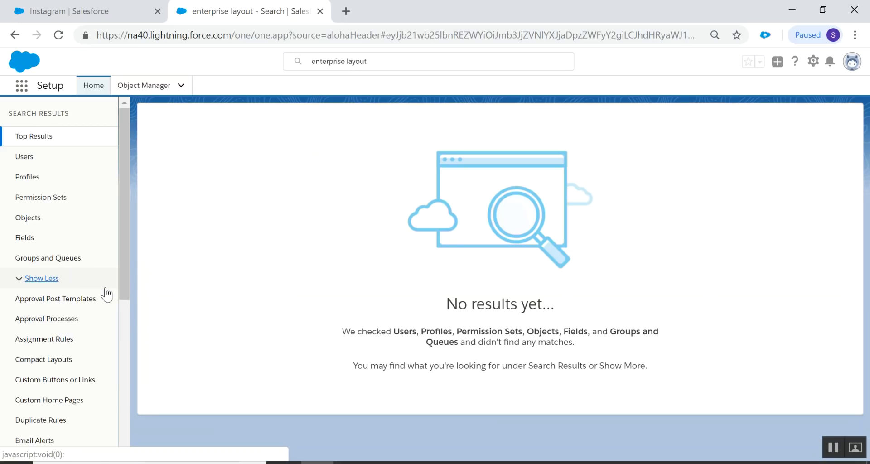
scroll(106, 291, "down", 4)
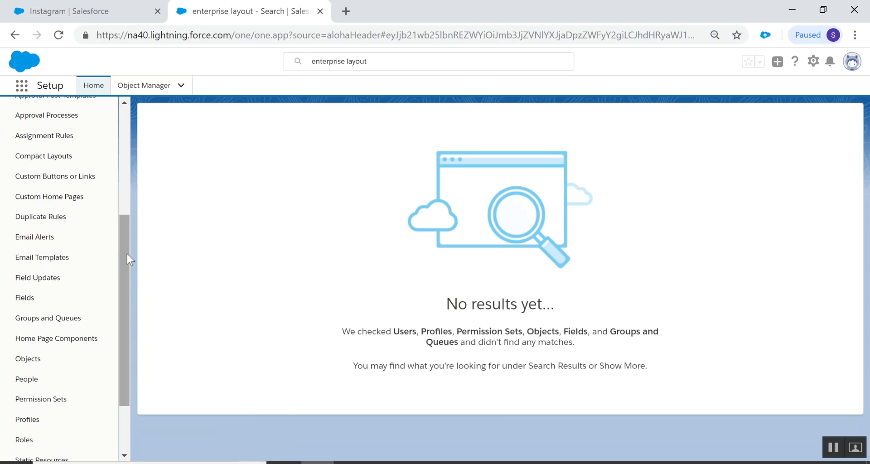
Return to Setup Home, open Enterprise Page Layout from the search's recent items, and view the recent items again.
left_click(94, 90)
left_click(342, 61)
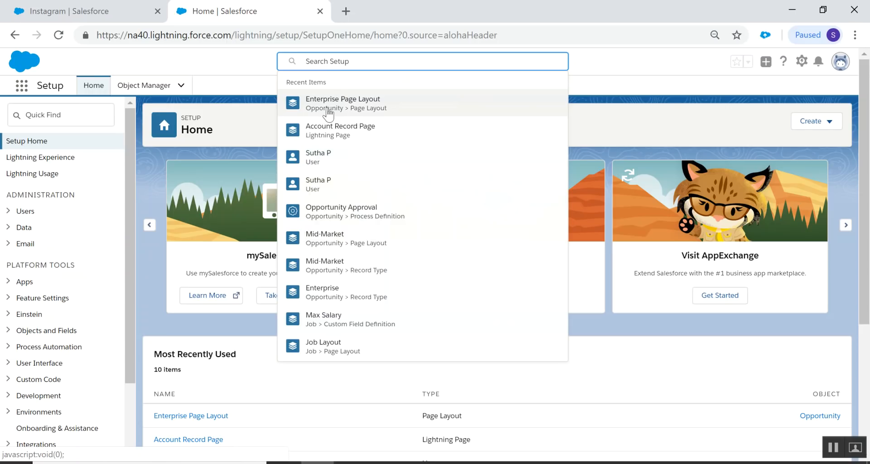
left_click(328, 109)
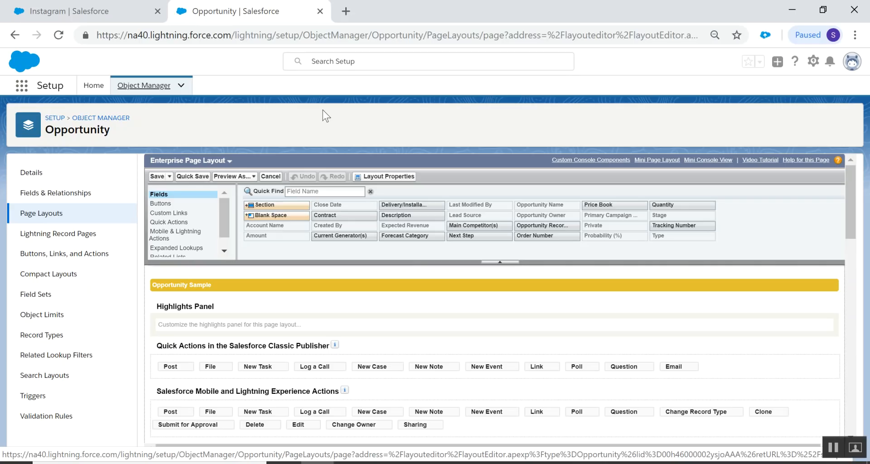
left_click(339, 64)
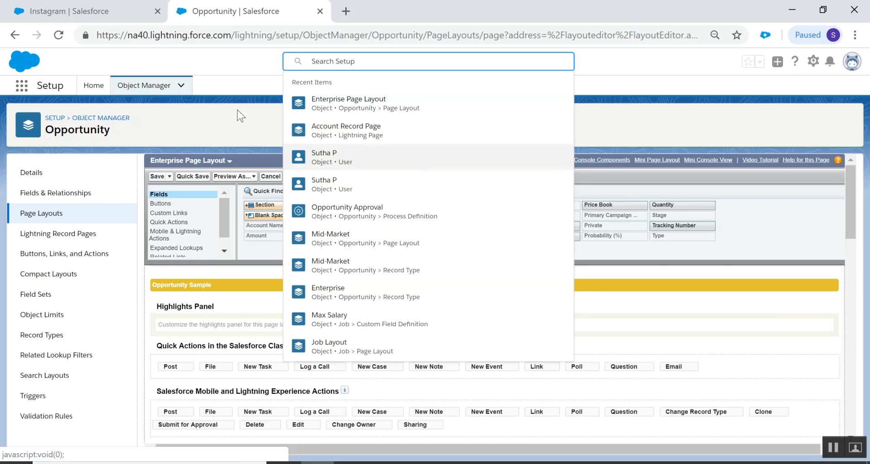
Go back to the Instagram account, check the additional navigation items under More, and open Reports.
left_click(96, 5)
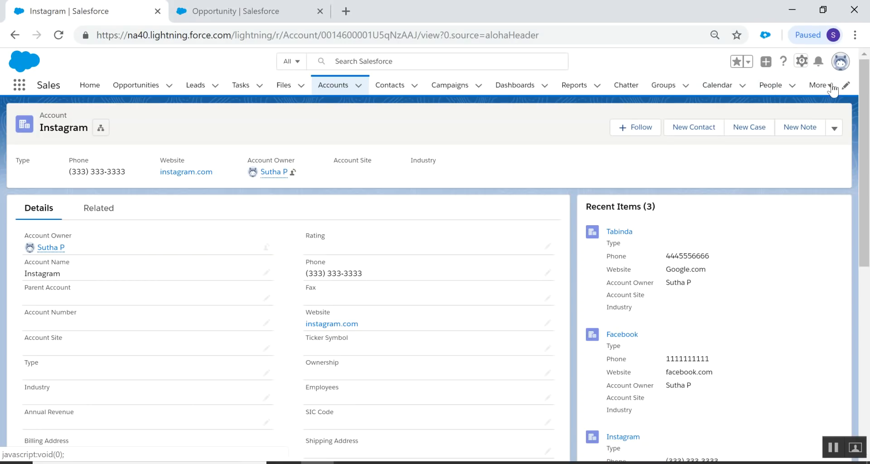
left_click(823, 86)
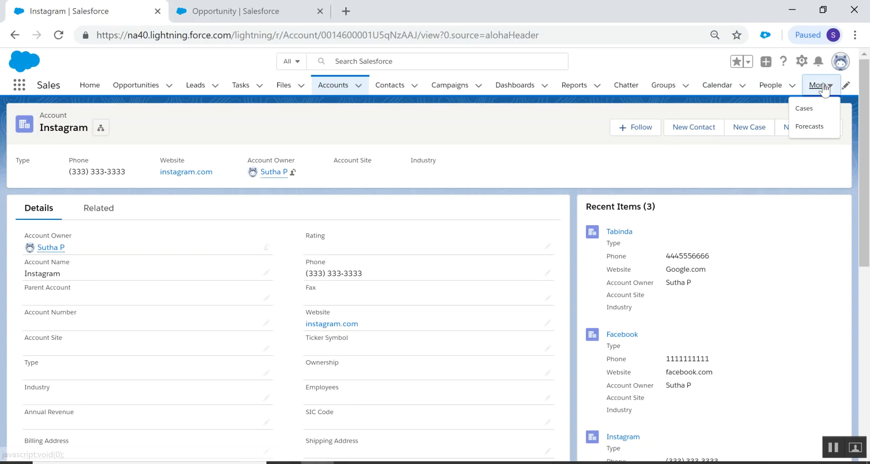
left_click(582, 86)
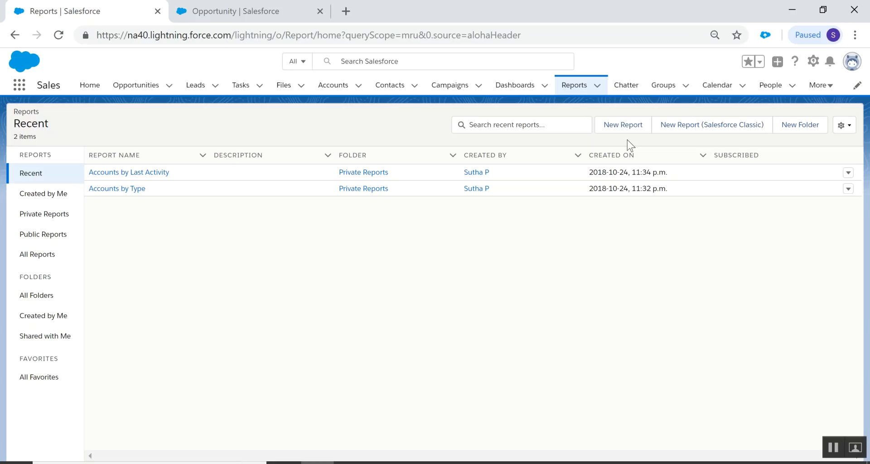
Create a new Salesforce Classic report with the Accounts report type and decline the guided tour.
left_click(728, 131)
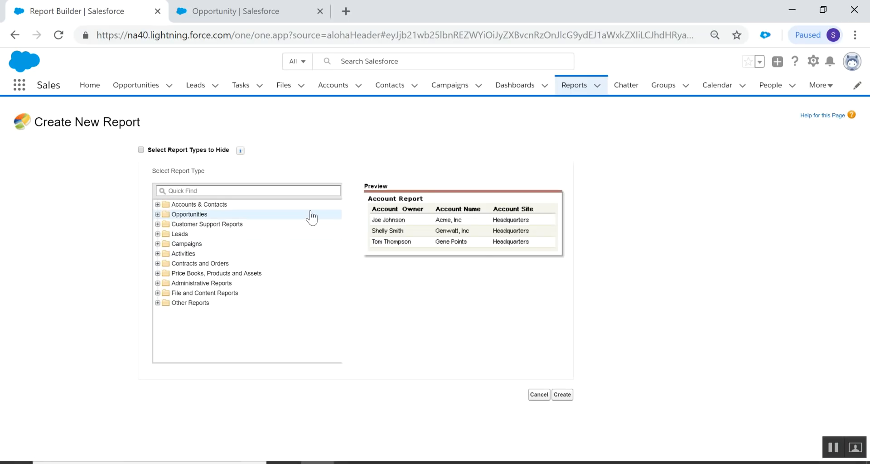
left_click(158, 204)
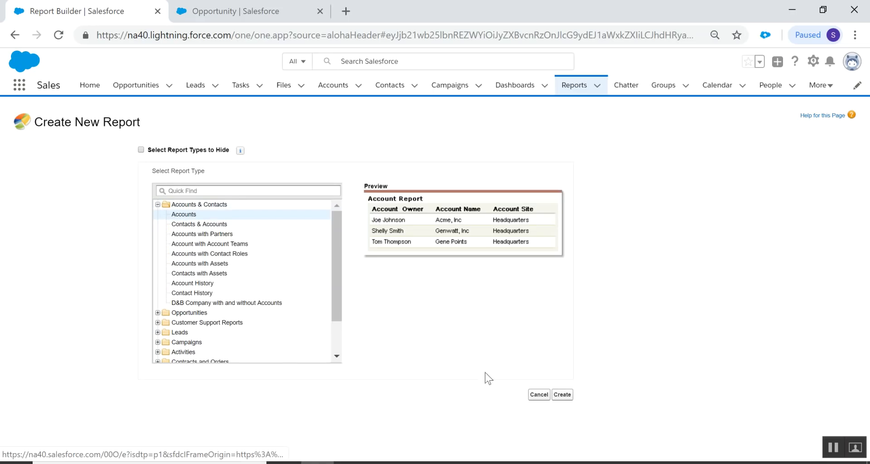
left_click(561, 395)
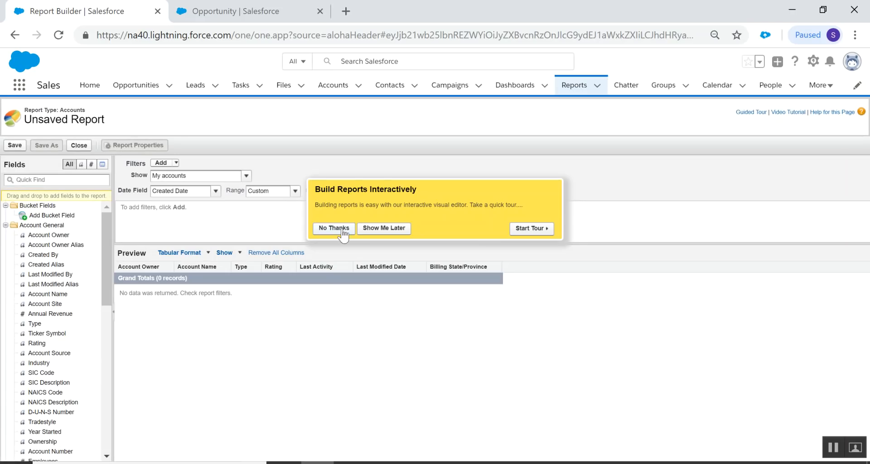
left_click(327, 229)
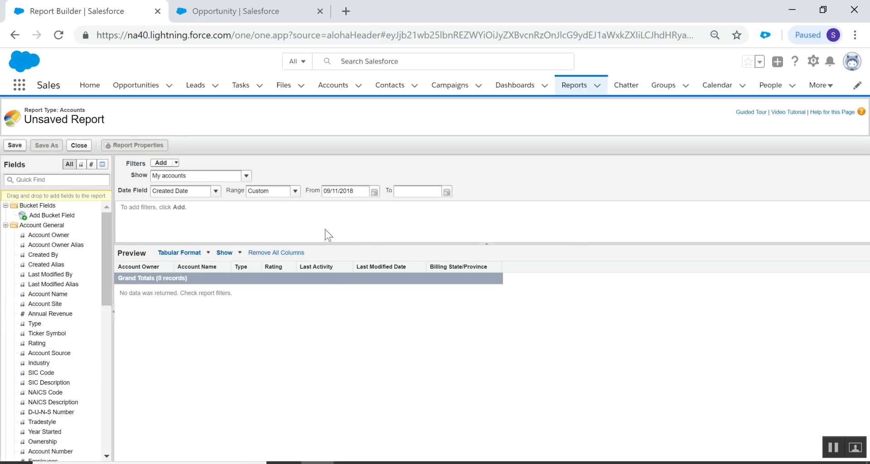
Filter the report to show All accounts with the Created Date range set to All Time.
left_click(239, 179)
left_click(233, 235)
left_click(198, 177)
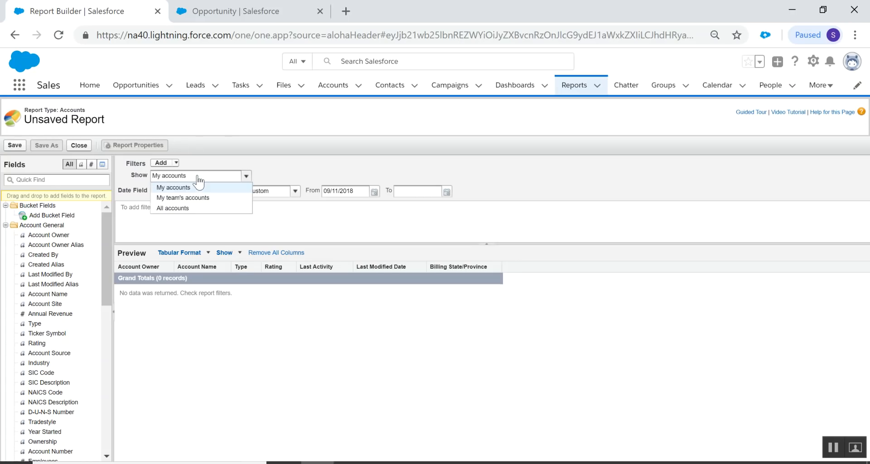
left_click(174, 208)
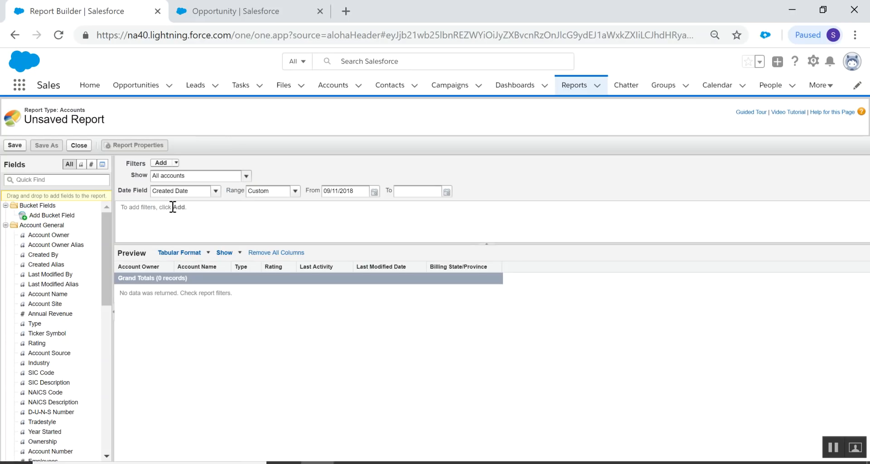
left_click(294, 190)
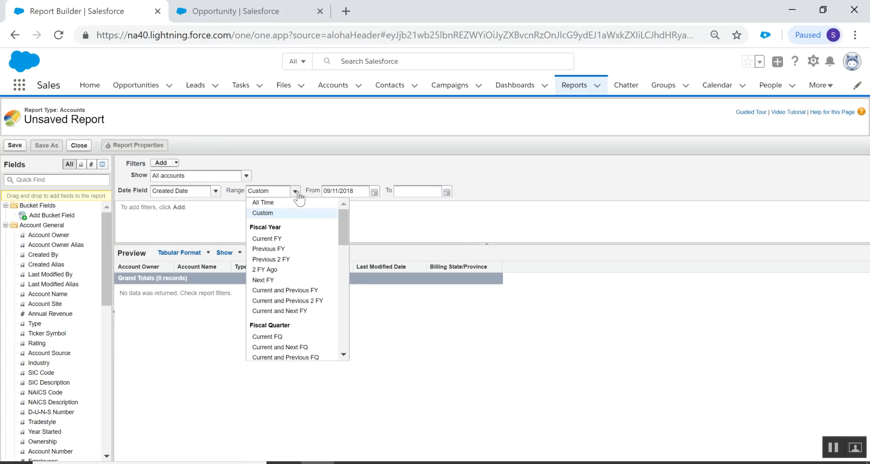
left_click(287, 204)
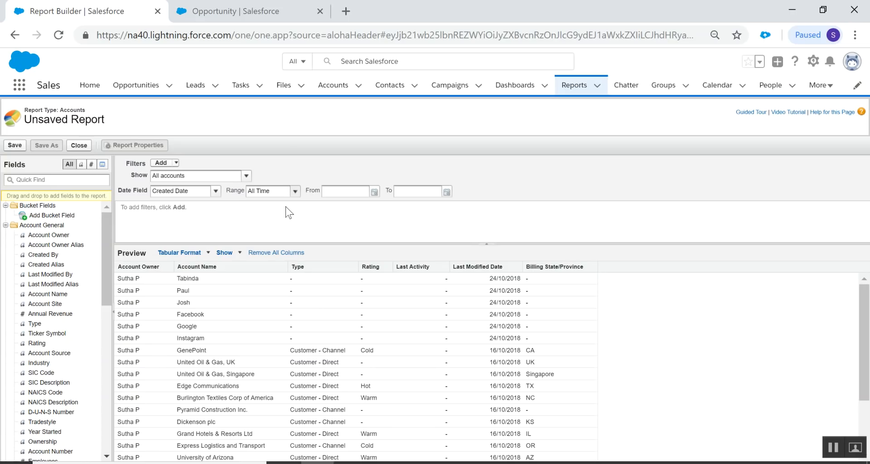
Group the Classic account report by the Type column.
left_click(354, 267)
left_click(387, 316)
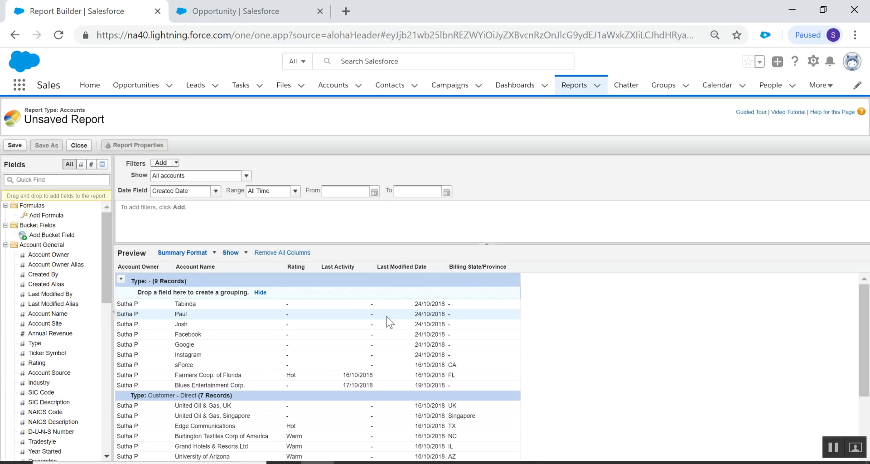
Save the report as "Accounts by Type - Classic" with the unique name Accounts_by_Type_Classic, and run it.
left_click(14, 146)
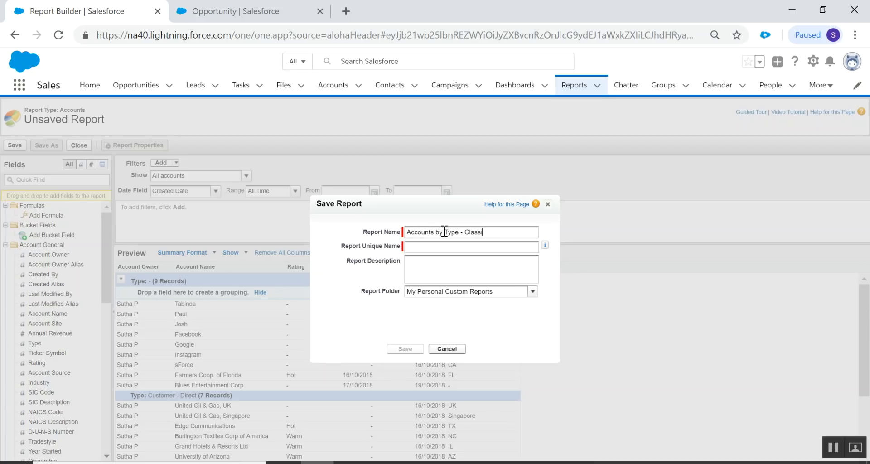
left_click(449, 249)
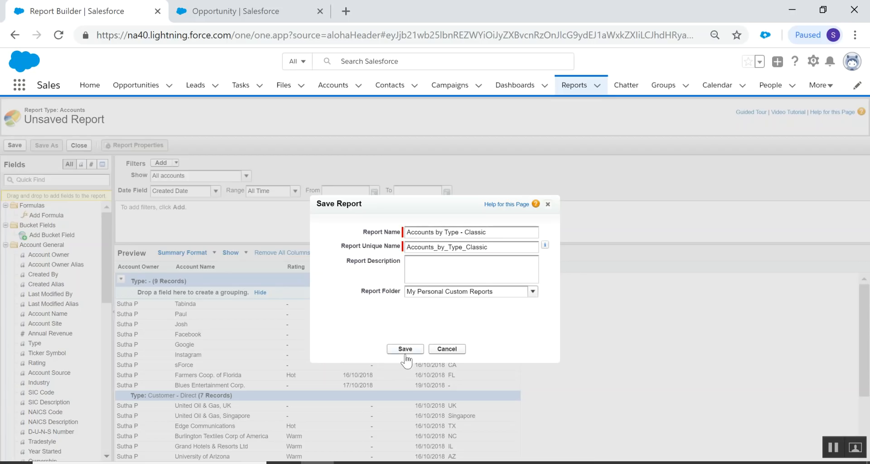
left_click(405, 349)
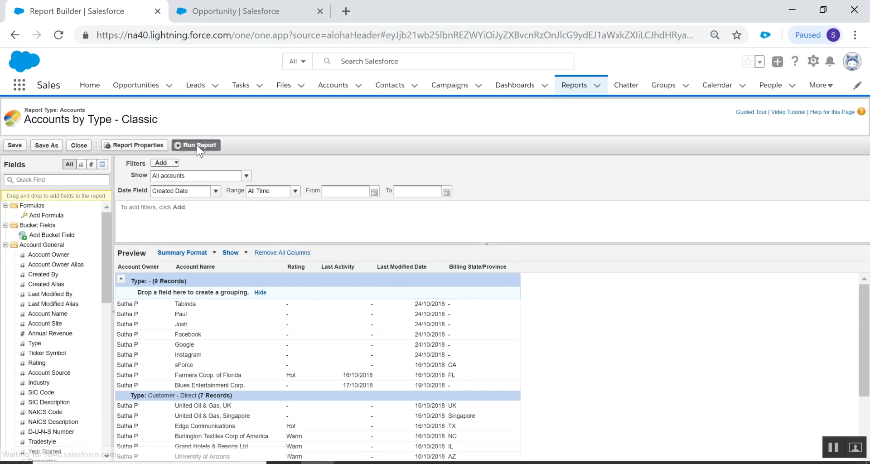
left_click(197, 145)
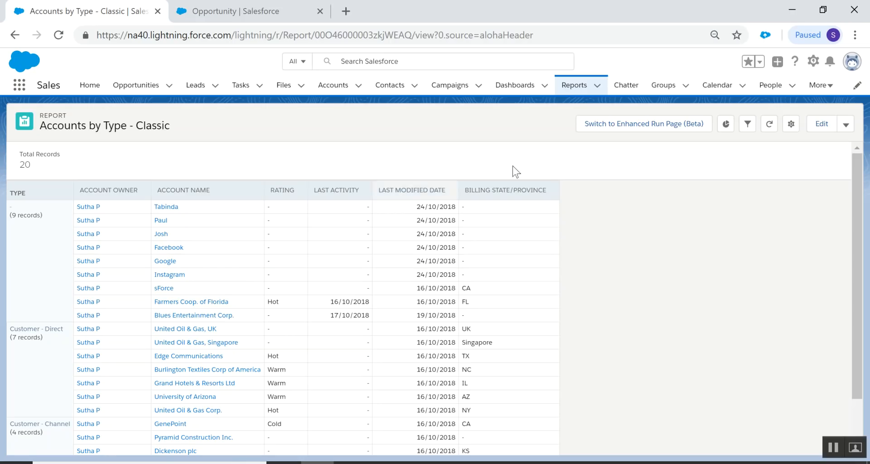
Return to Reports and create a new Lightning report with the Accounts report type.
left_click(572, 89)
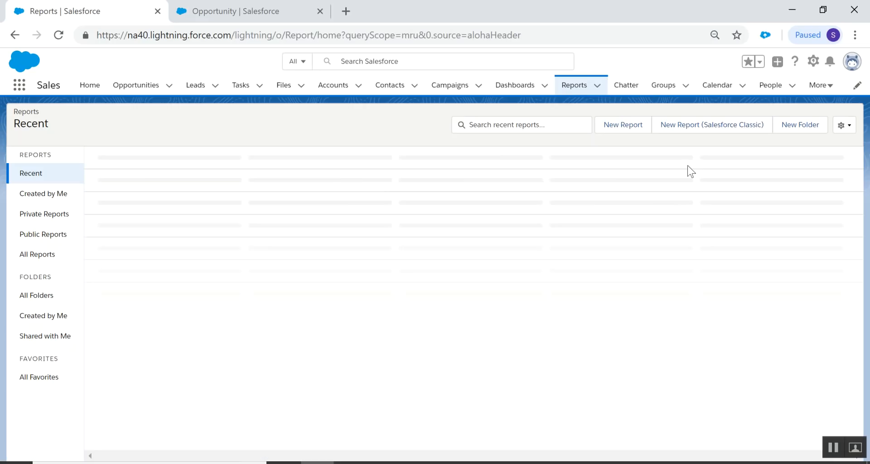
left_click(625, 124)
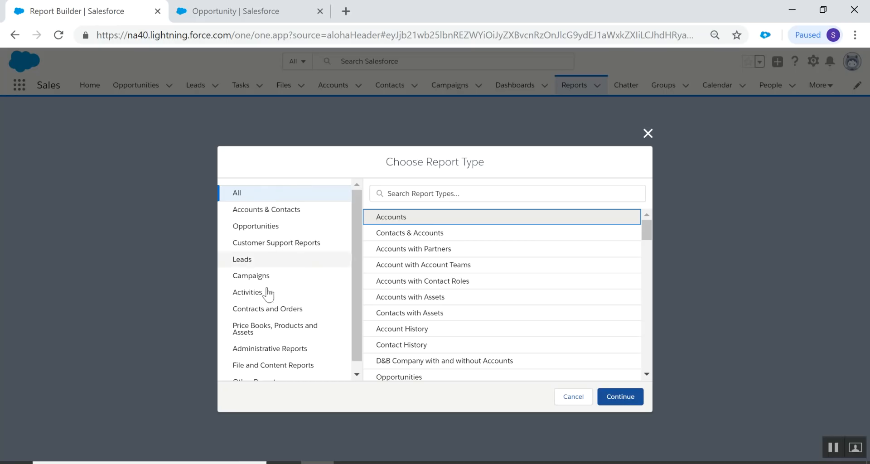
left_click(440, 192)
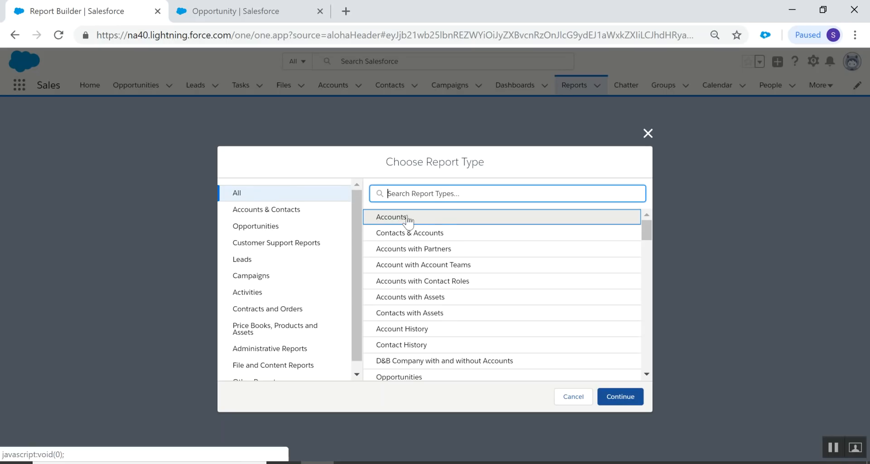
left_click(627, 401)
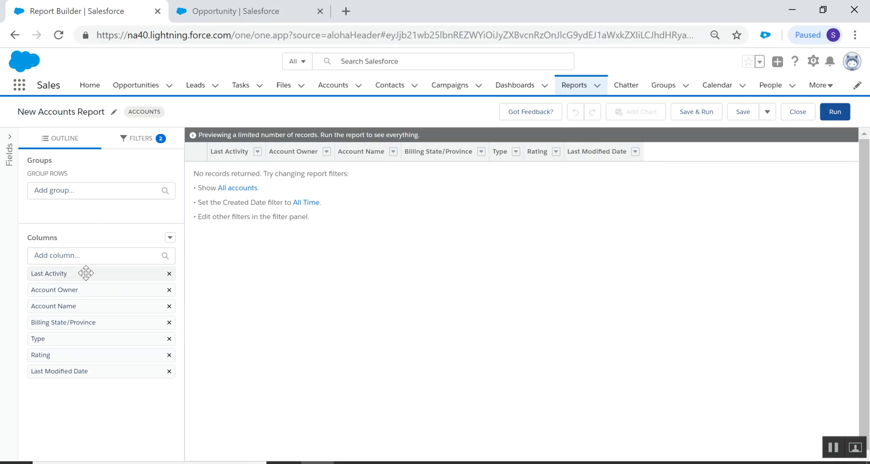
Remove the Last Activity column and move the Rating column directly after Account Name.
left_click(169, 273)
mouse_move(67, 277)
left_mouse_down()
mouse_move(66, 317)
mouse_move(67, 277)
left_mouse_up()
left_click_drag(62, 338, 64, 300)
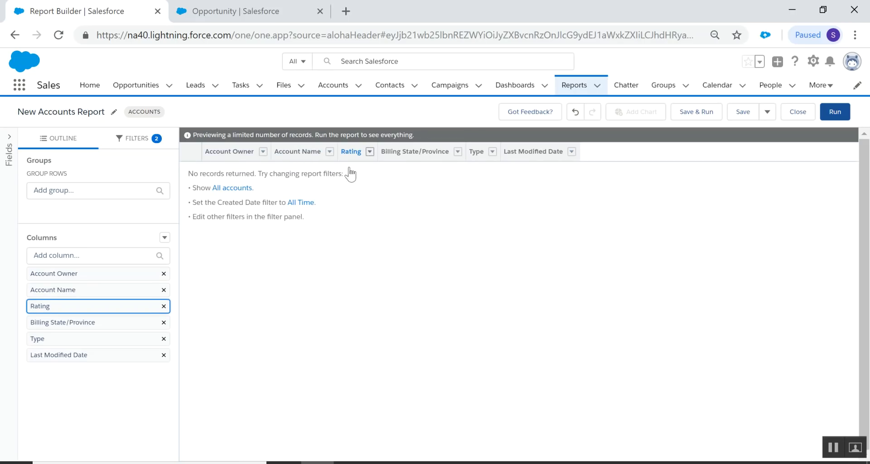
Group the rows of the new Accounts report by Type.
left_click(61, 189)
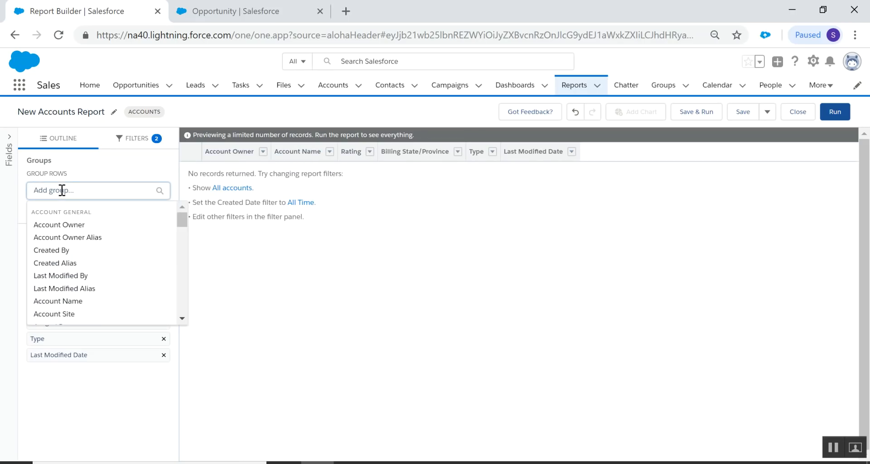
type("type")
left_click(45, 224)
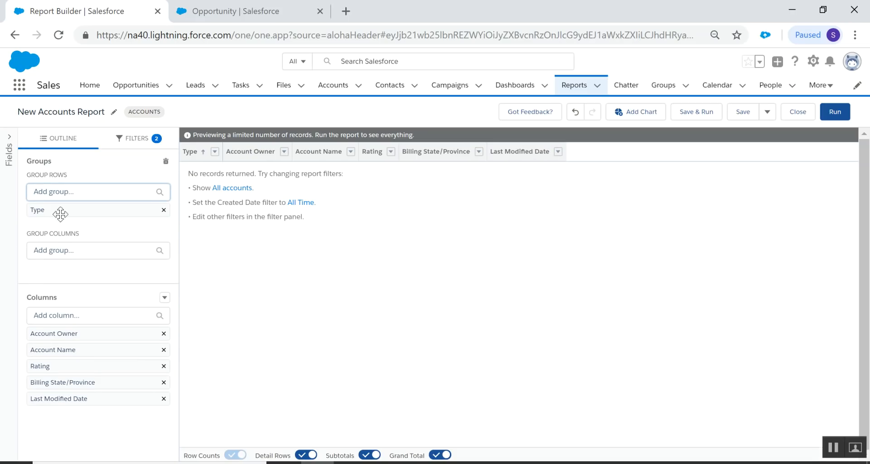
Filter the Lightning report to show All accounts with the Created Date range set to All Time.
left_click(133, 143)
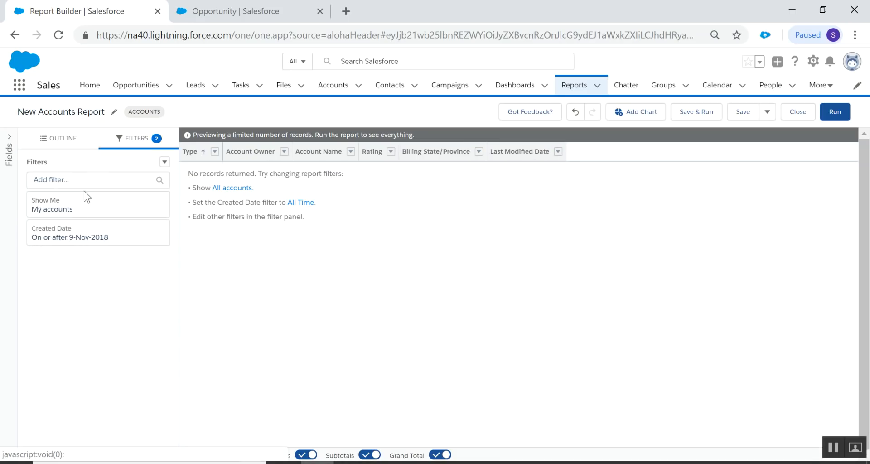
left_click(78, 209)
left_click(208, 203)
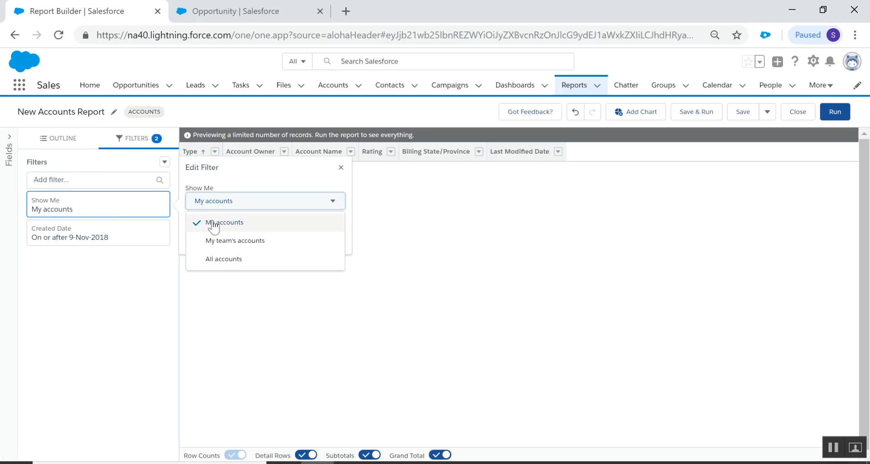
left_click(221, 258)
left_click(328, 236)
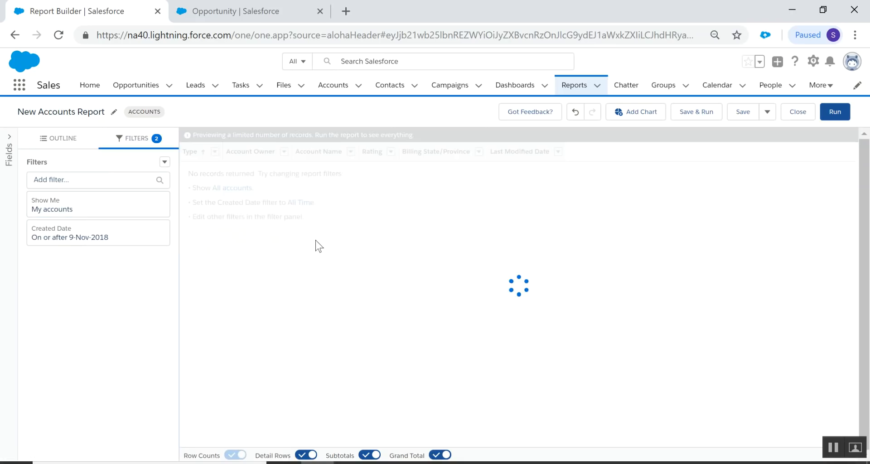
left_click(102, 237)
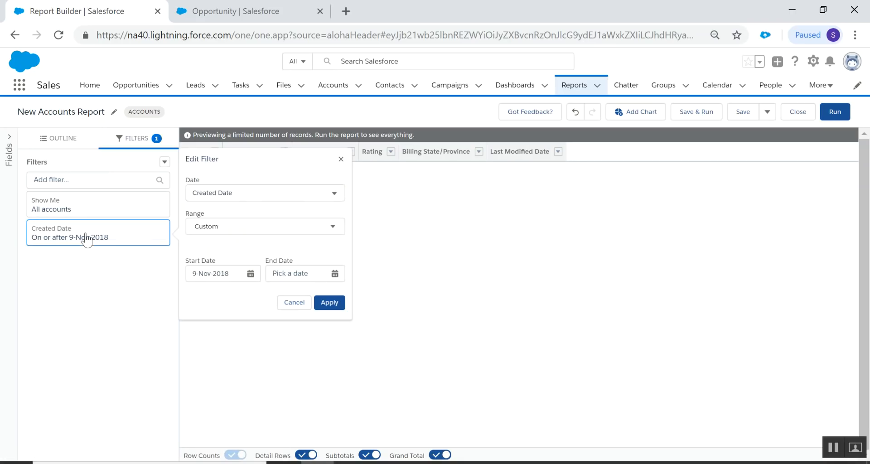
left_click(224, 226)
left_click(222, 249)
left_click(324, 271)
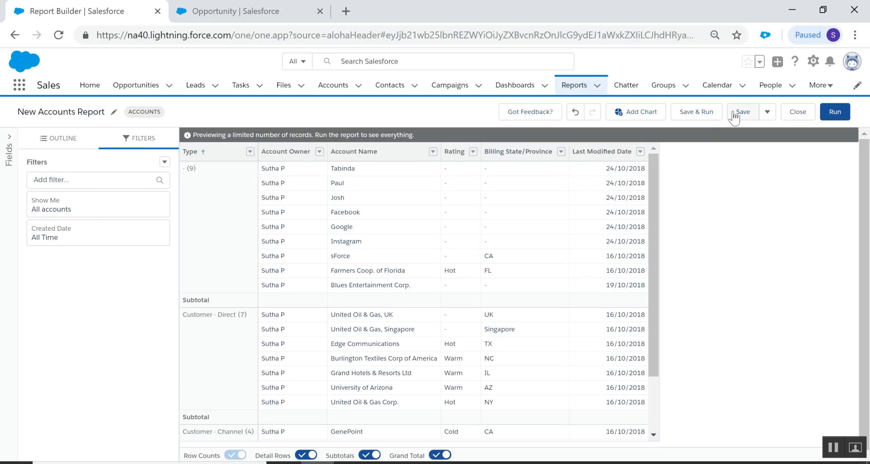
Check the additional save options of the Lightning report, and run it unsaved.
left_click(766, 113)
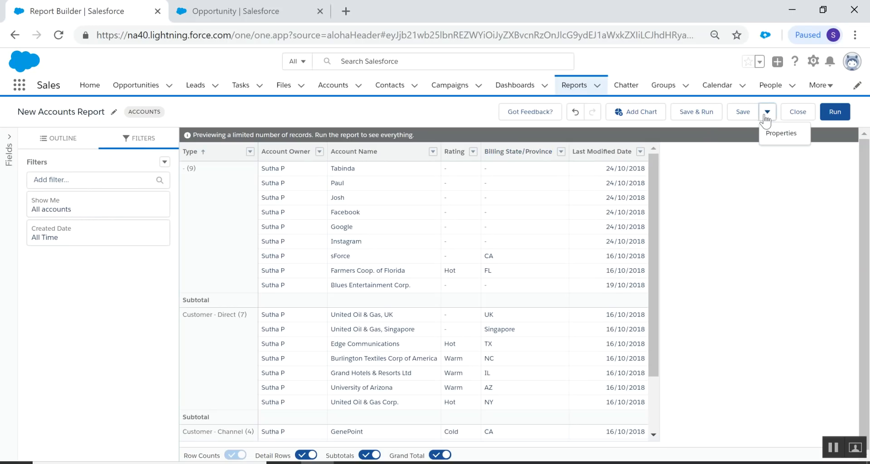
left_click(704, 126)
left_click(830, 113)
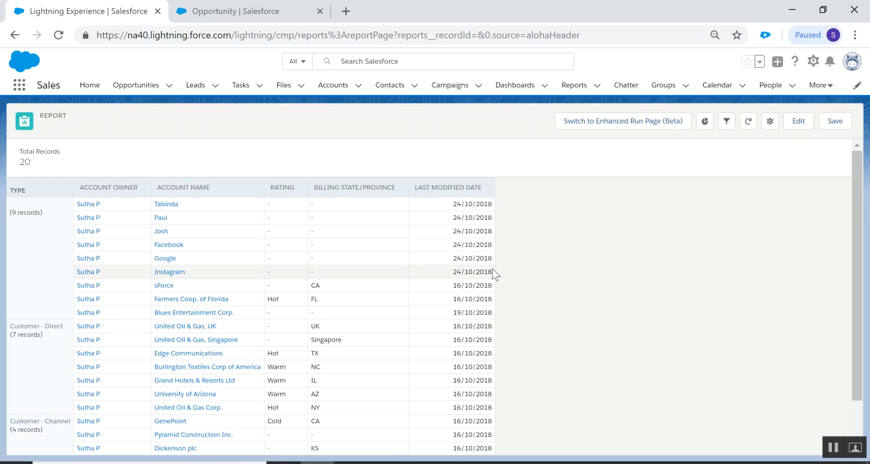
Save the report as "Accounts by Type - LEX" in Private Reports.
left_click(833, 120)
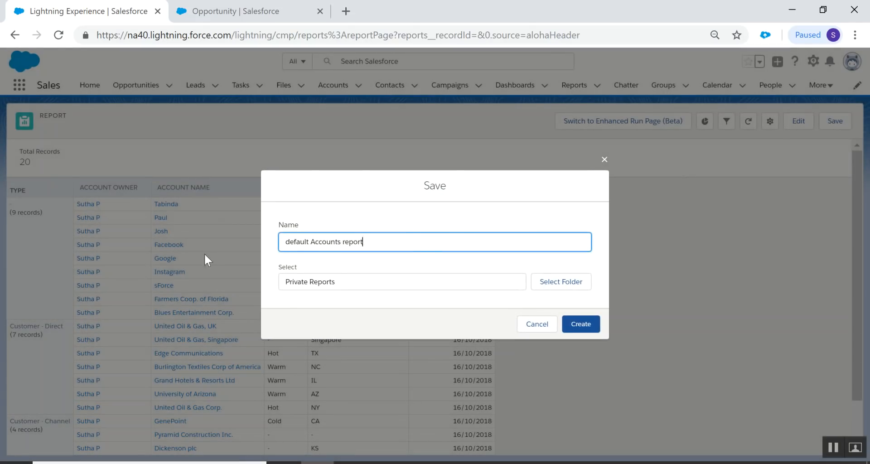
left_click_drag(405, 245, 119, 249)
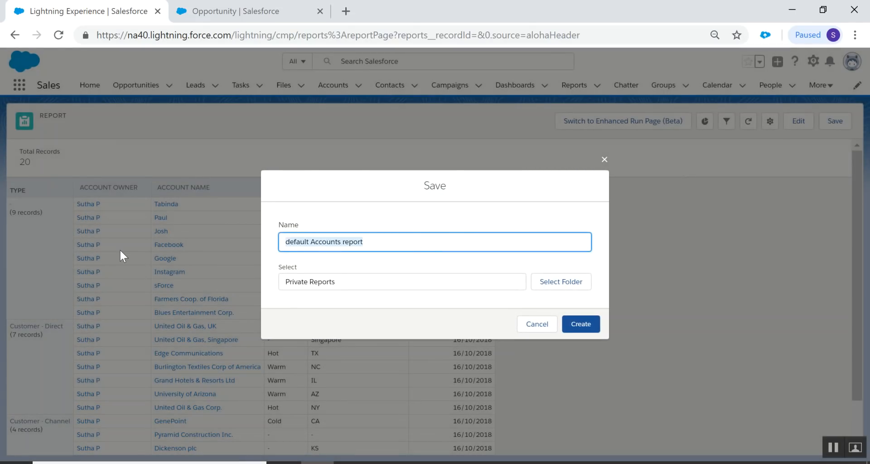
type("Accounts by Type - LEX")
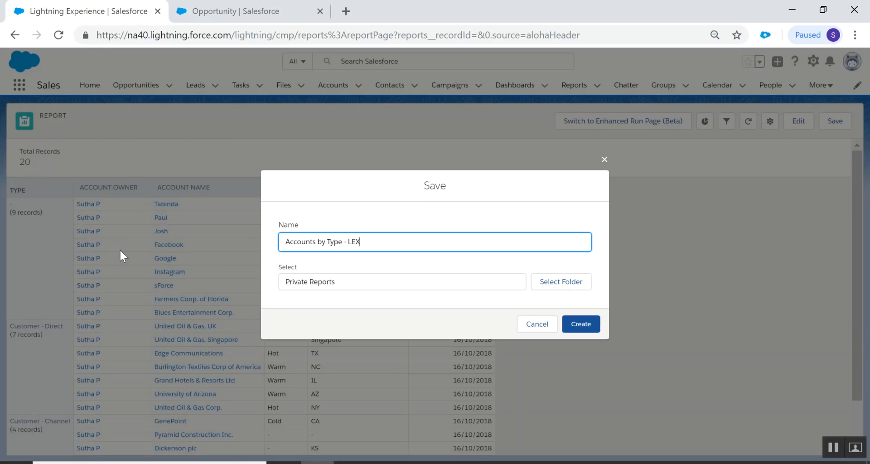
left_click(593, 330)
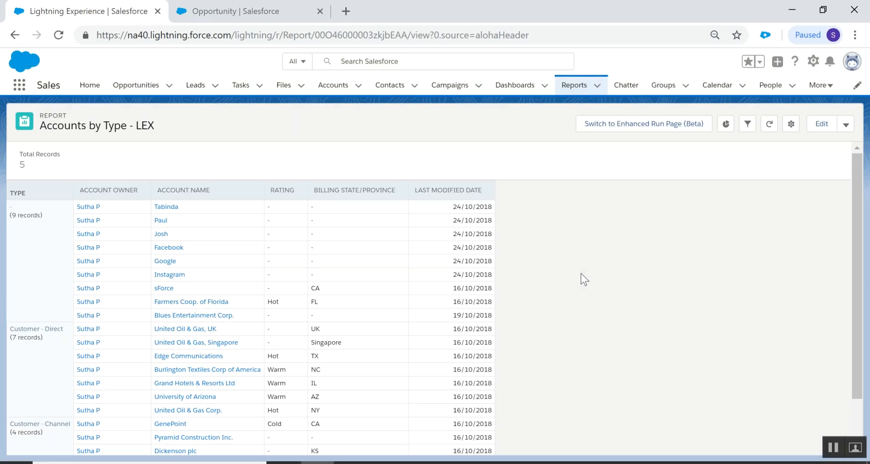
Show the report's chart as a donut and display percentages on its slices.
left_click(731, 126)
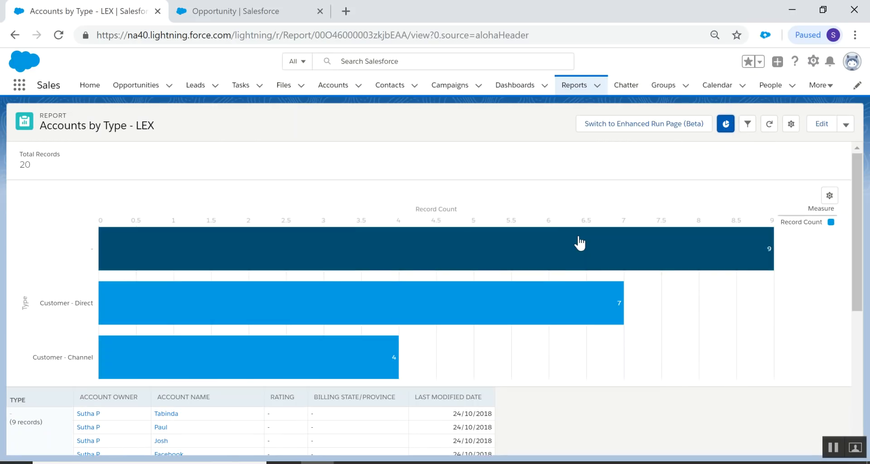
left_click(829, 195)
left_click(720, 271)
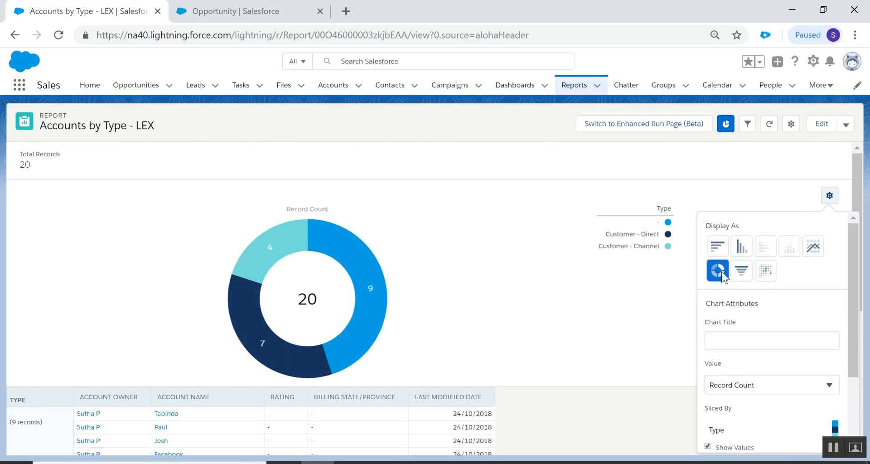
scroll(766, 290, "down", 3)
left_click(754, 362)
scroll(756, 335, "up", 3)
left_click(784, 159)
Save the Accounts by Type - LEX report with its chart settings and dismiss the notification.
left_click(845, 124)
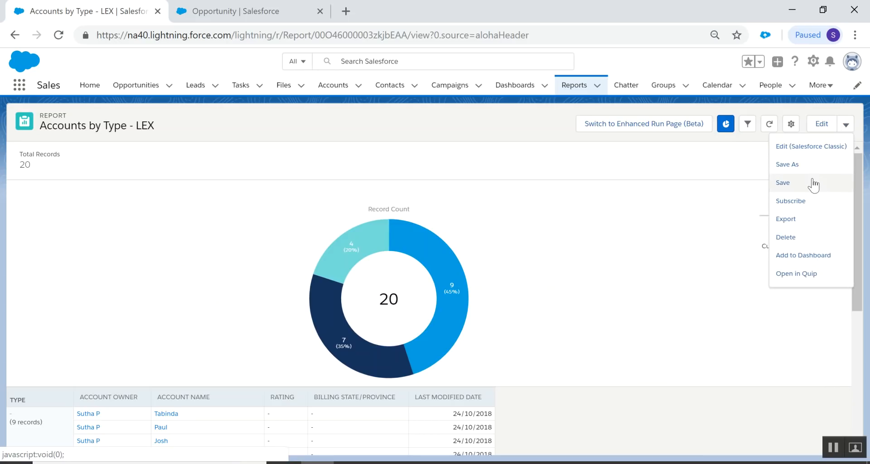
left_click(782, 183)
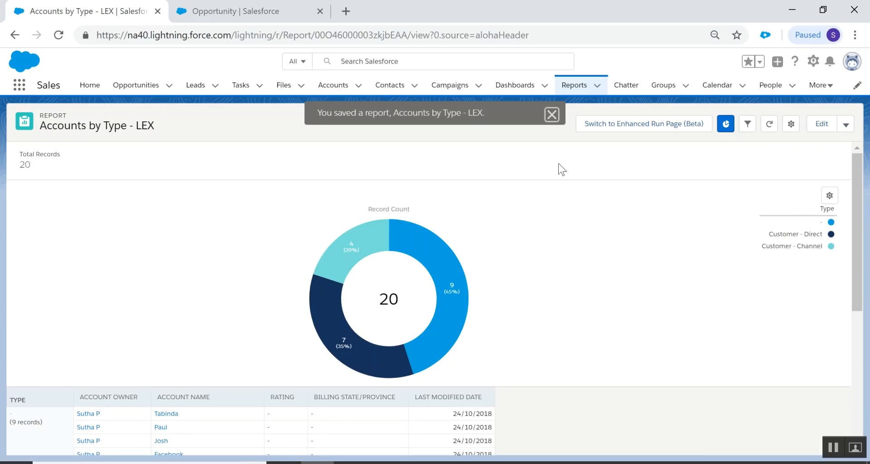
left_click(551, 115)
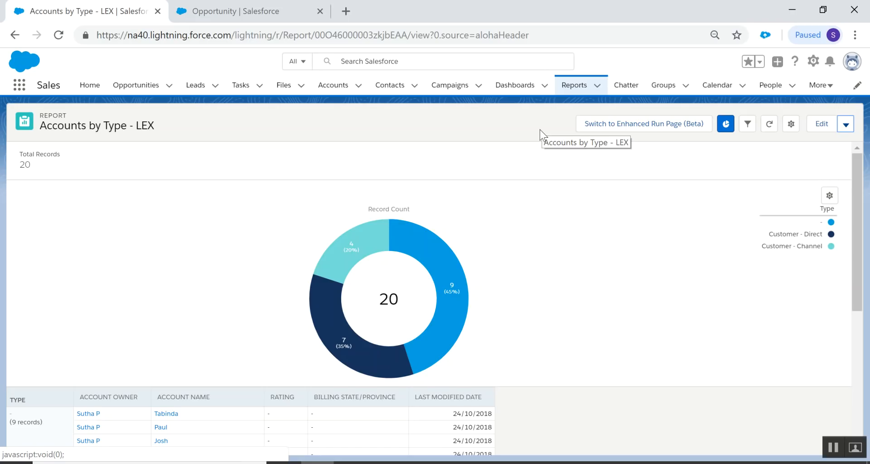
Create a new dashboard named "Accounts Dashboard" in Private Dashboards.
left_click(517, 93)
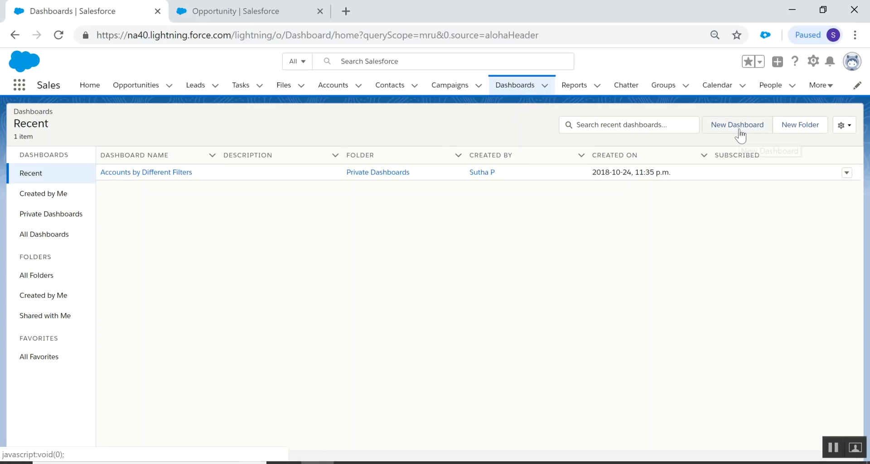
left_click(736, 128)
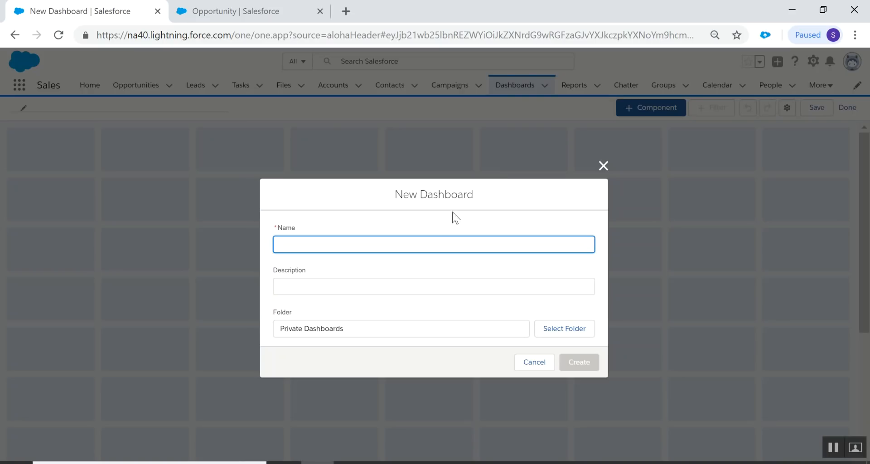
type("Accounts Dashboard")
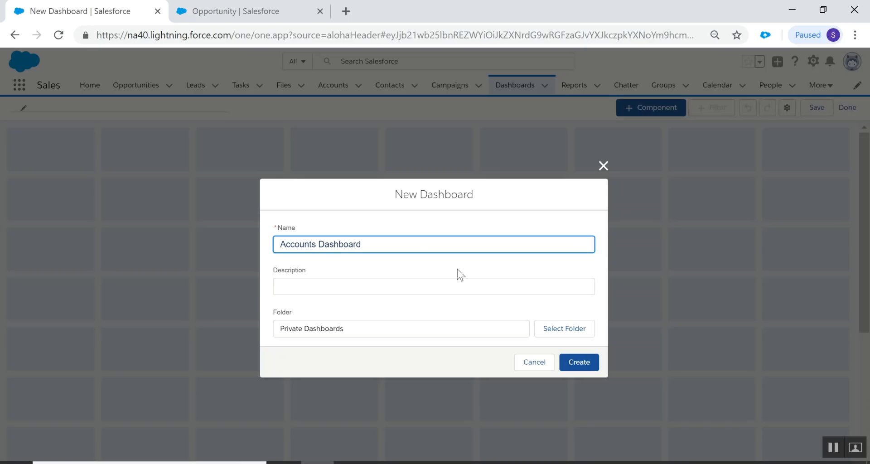
left_click(589, 363)
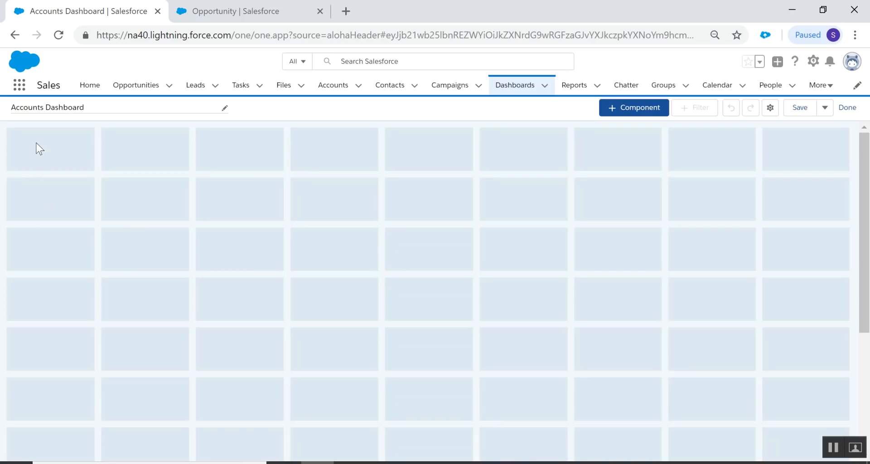
Start a new dashboard component based on the Accounts by Type - Classic report.
scroll(676, 414, "down", 3)
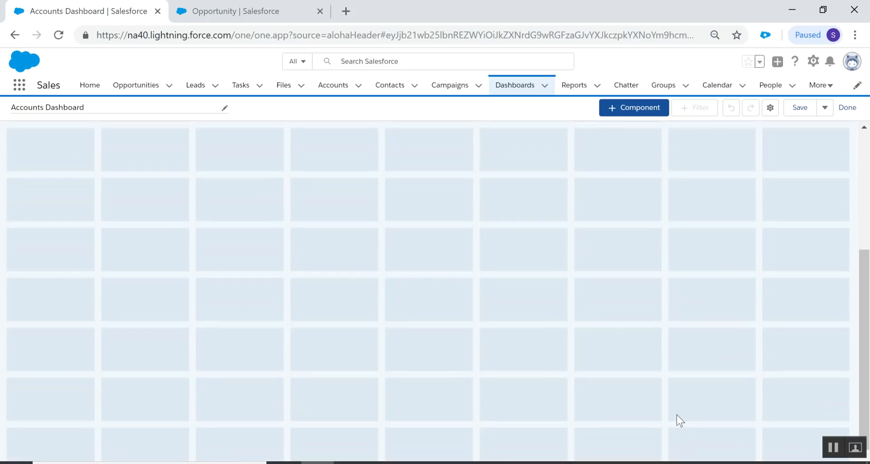
scroll(672, 417, "up", 3)
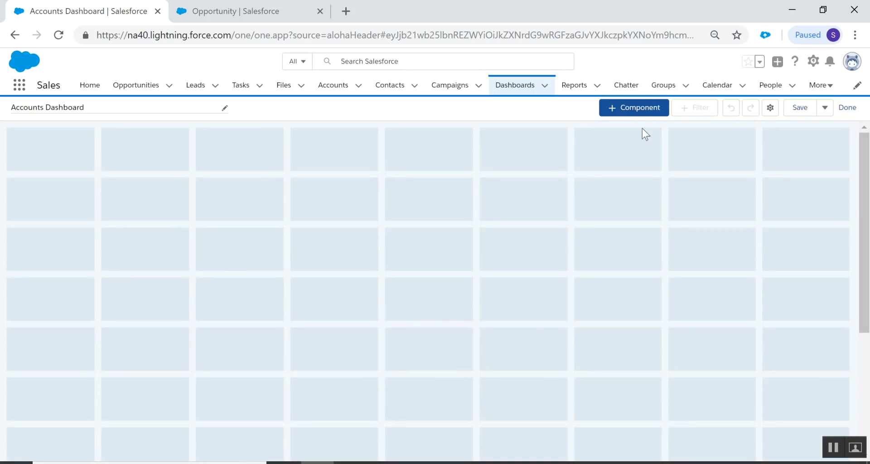
left_click(634, 110)
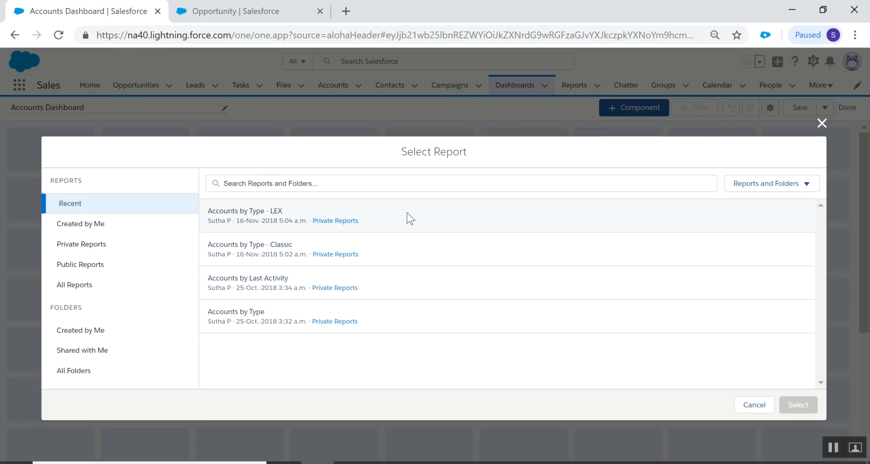
left_click(395, 245)
left_click(798, 405)
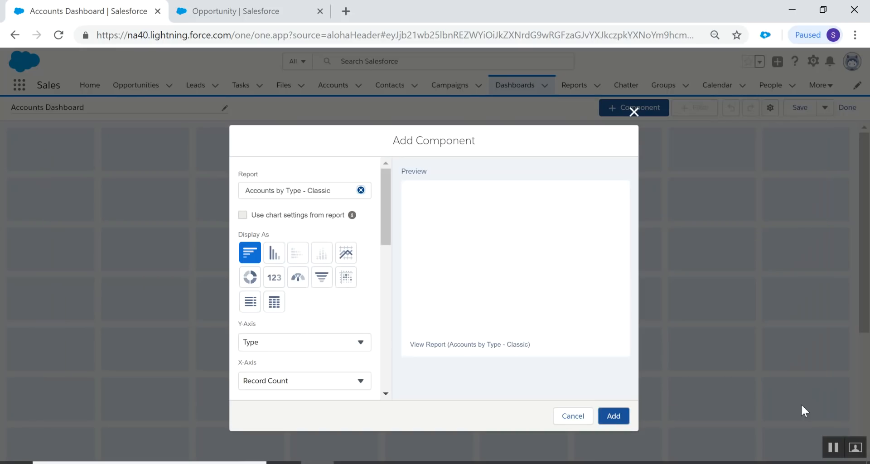
Add the Classic report component as a vertical bar chart and resize it to seven columns by three rows.
left_click(273, 253)
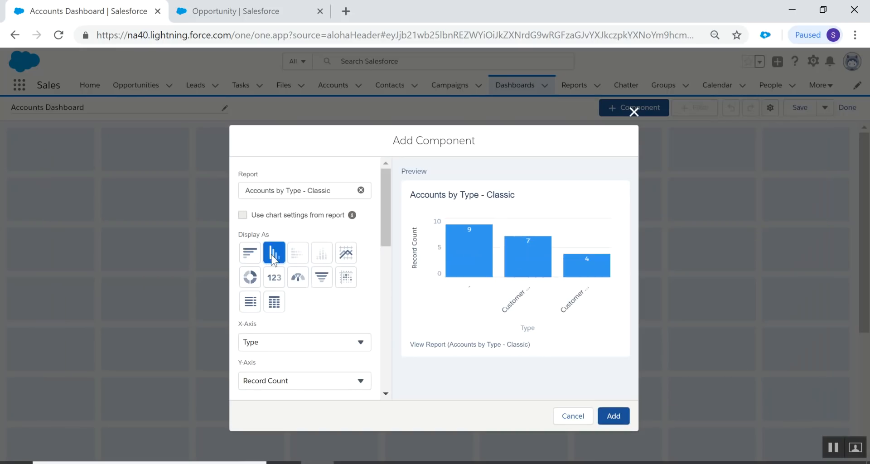
scroll(328, 319, "down", 5)
scroll(290, 311, "up", 4)
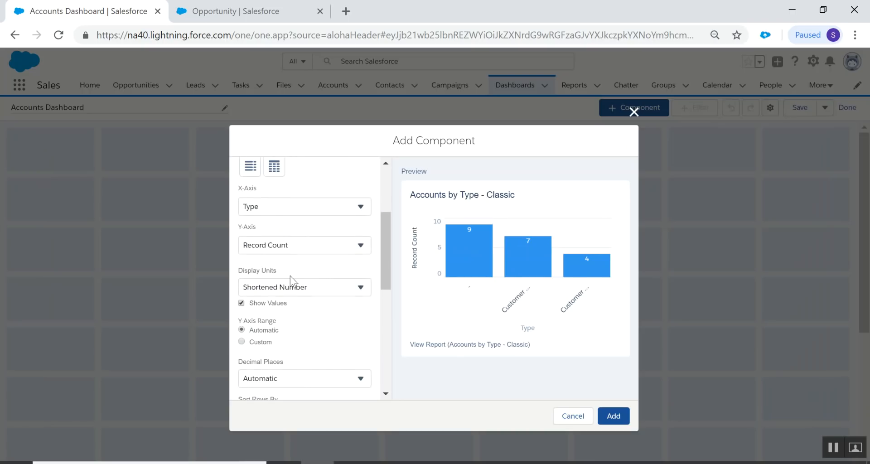
scroll(316, 338, "down", 8)
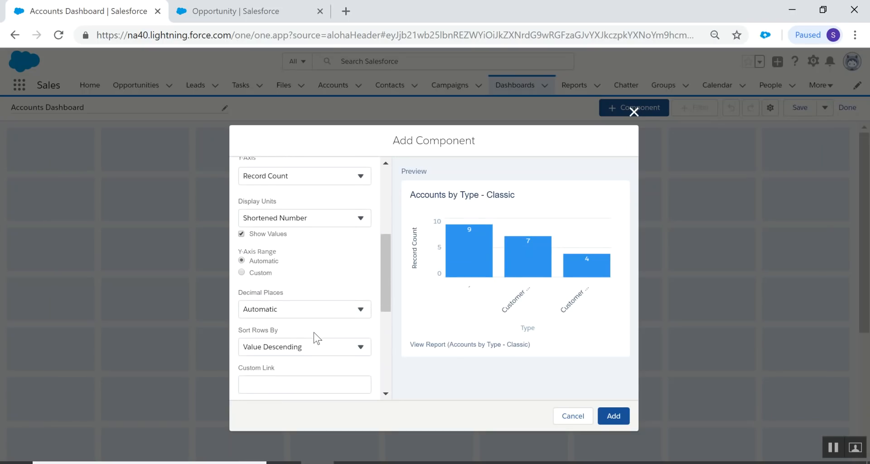
scroll(315, 332, "down", 1)
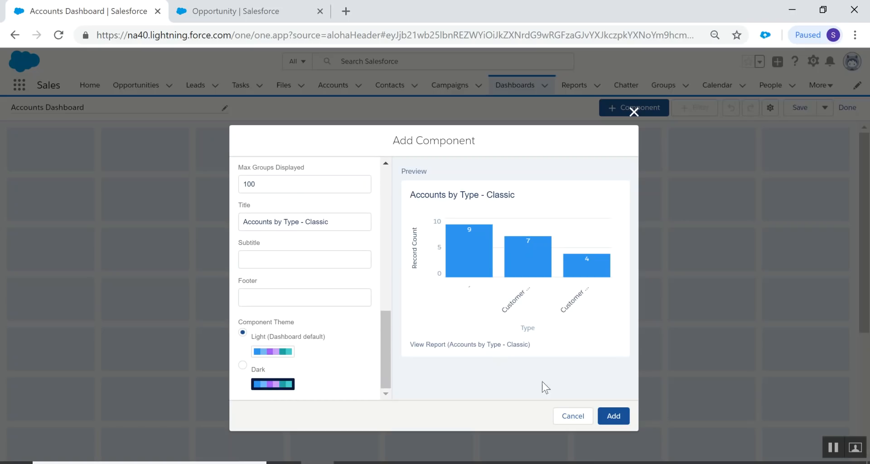
left_click(613, 415)
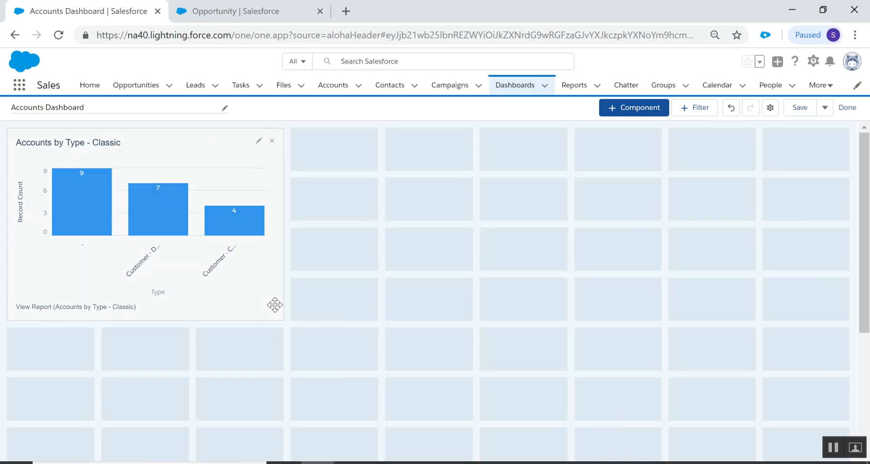
left_click_drag(283, 319, 664, 276)
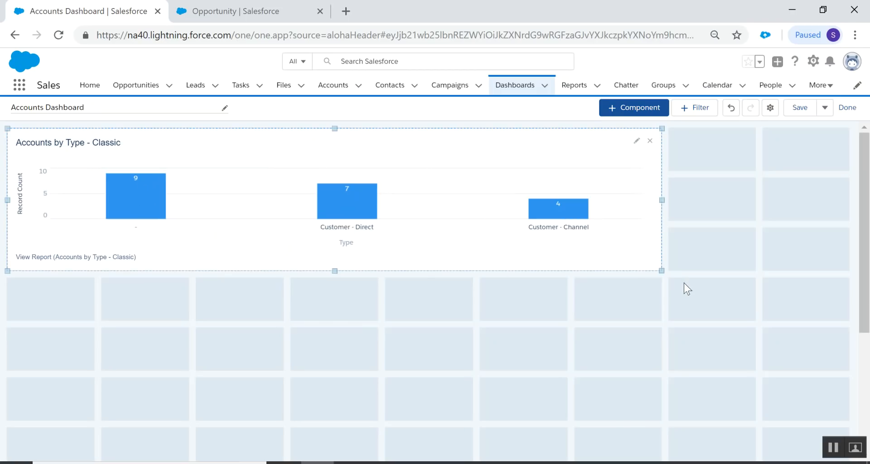
Add a second dashboard component from the Accounts by Type - LEX report as a horizontal bar chart.
left_click(637, 108)
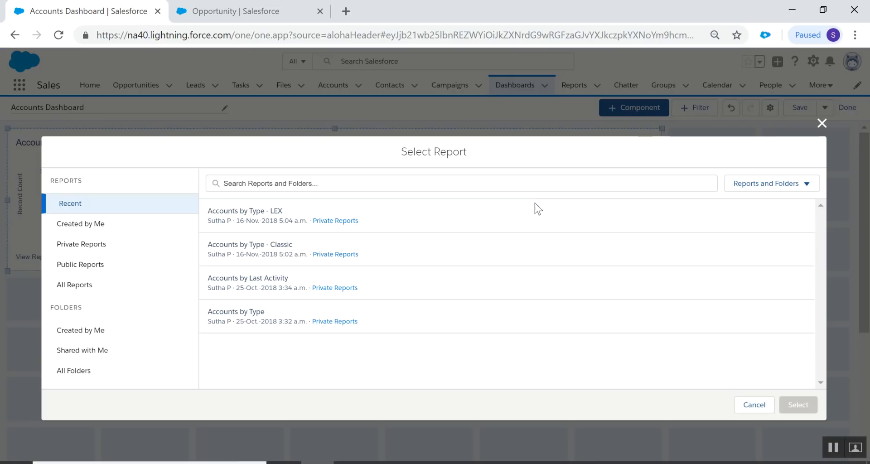
left_click(342, 216)
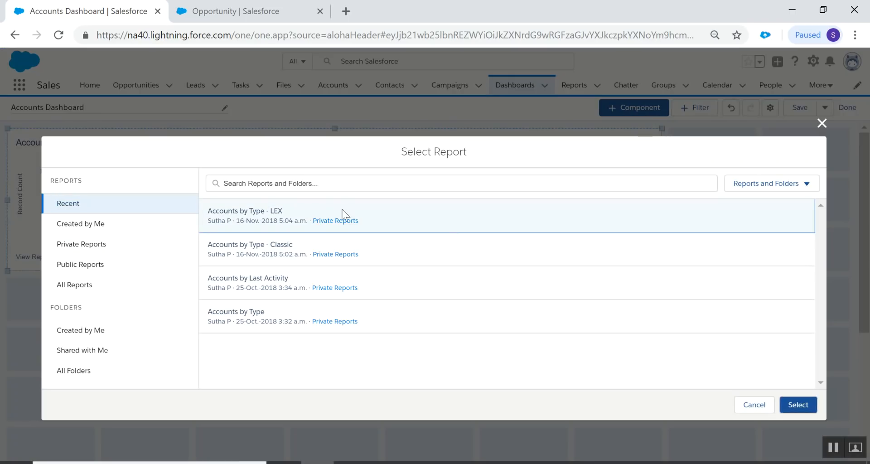
left_click(796, 405)
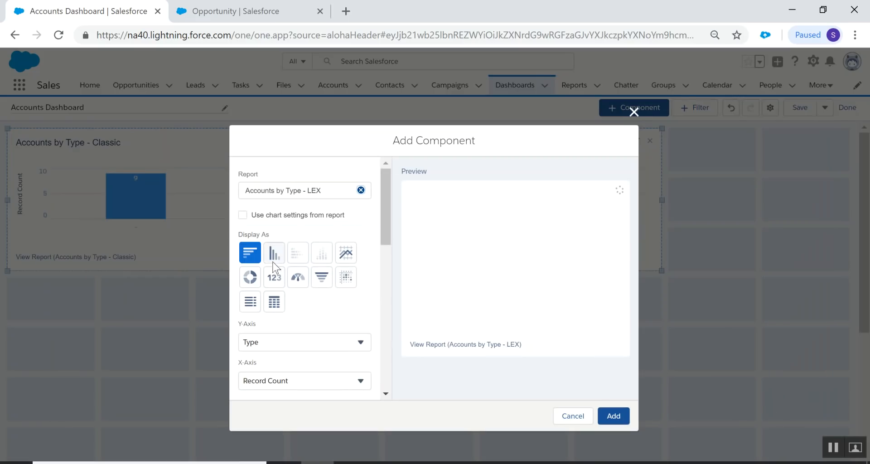
left_click(273, 254)
left_click(249, 252)
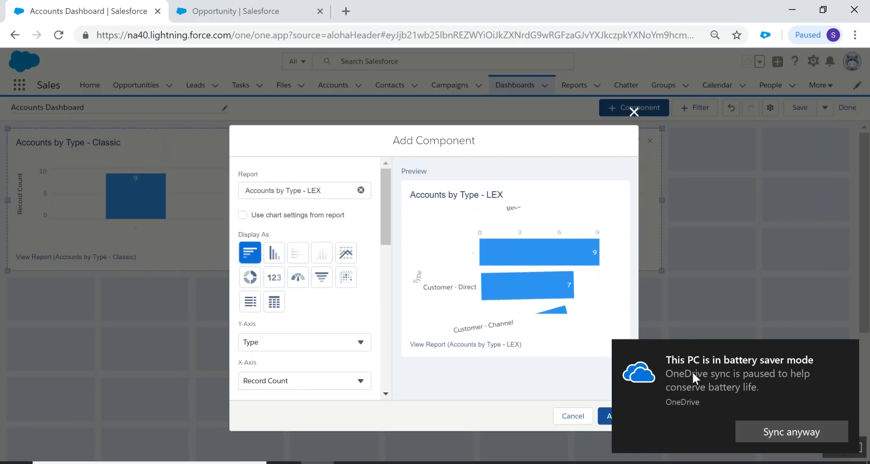
left_click(812, 365)
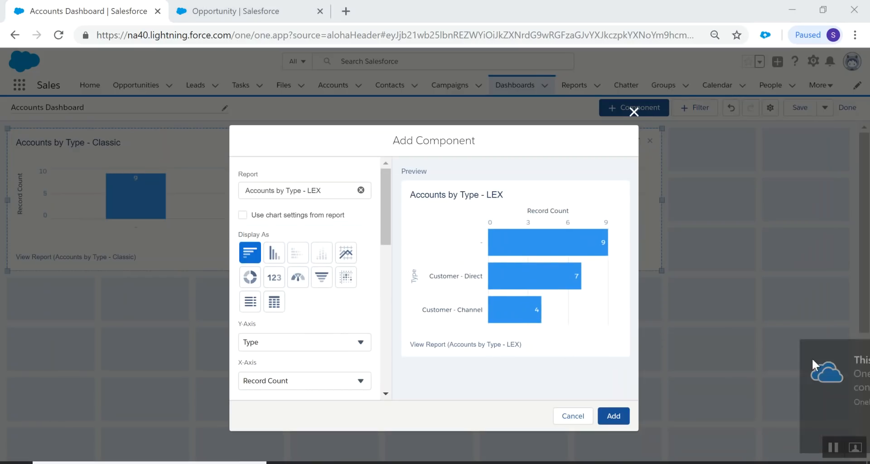
left_click(614, 416)
Move the LEX component to the last three columns and narrow the Classic component to six columns.
left_click_drag(278, 357, 515, 313)
left_click_drag(227, 266, 426, 256)
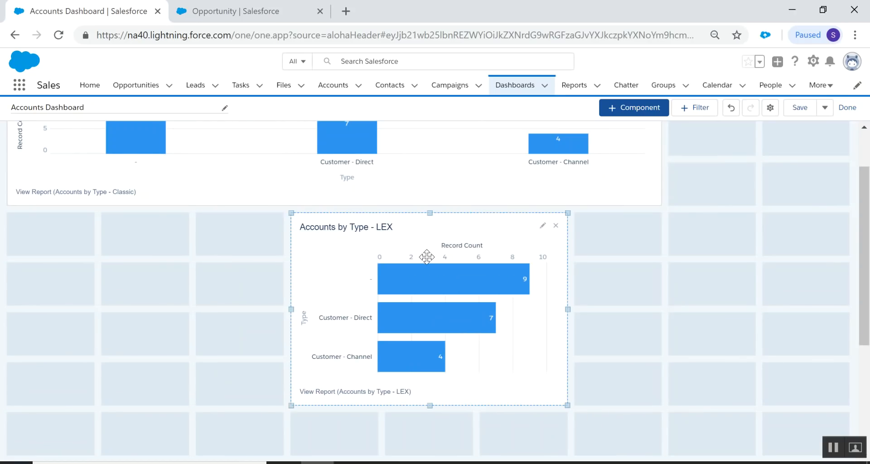
left_click_drag(347, 249, 621, 258)
scroll(621, 258, "up", 2)
left_click(651, 206)
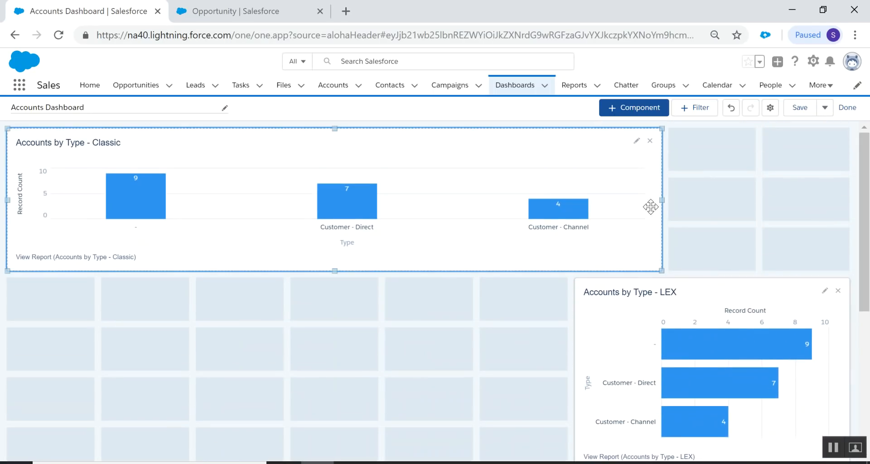
left_click_drag(660, 199, 569, 200)
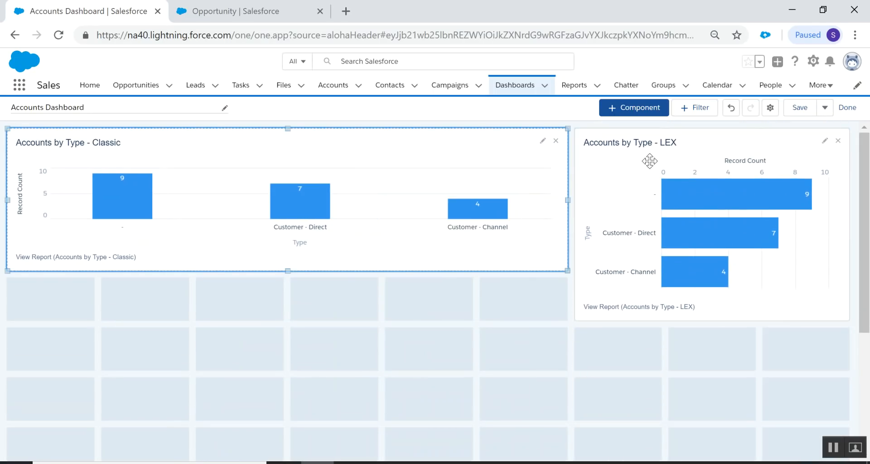
Move the LEX component below the Classic chart across columns six to eight, and save the dashboard and finish editing.
left_click_drag(634, 158, 681, 156)
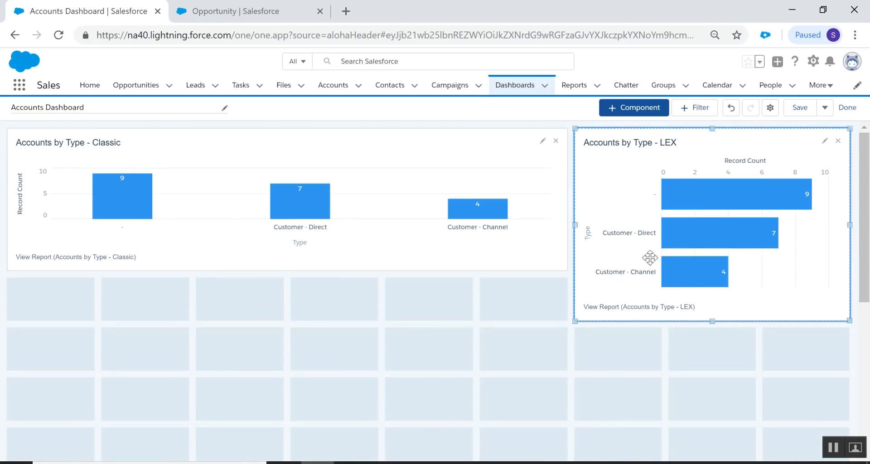
scroll(517, 280, "down", 3)
left_click_drag(584, 172, 491, 320)
scroll(634, 384, "up", 3)
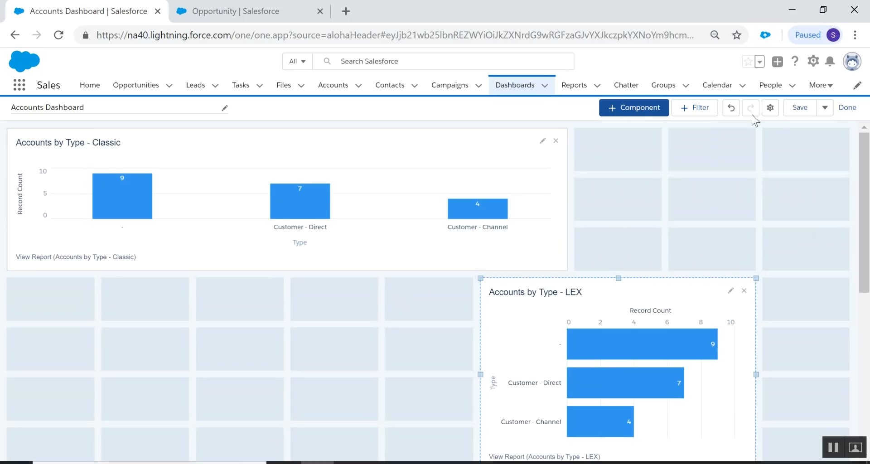
left_click(800, 109)
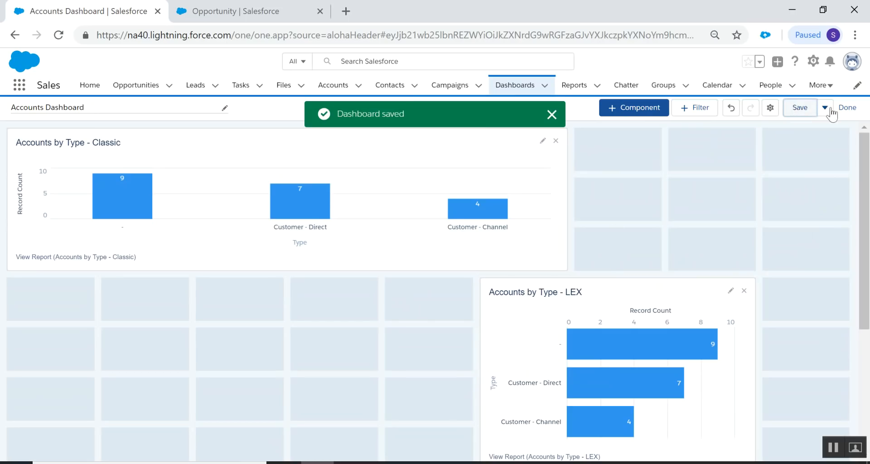
left_click(856, 113)
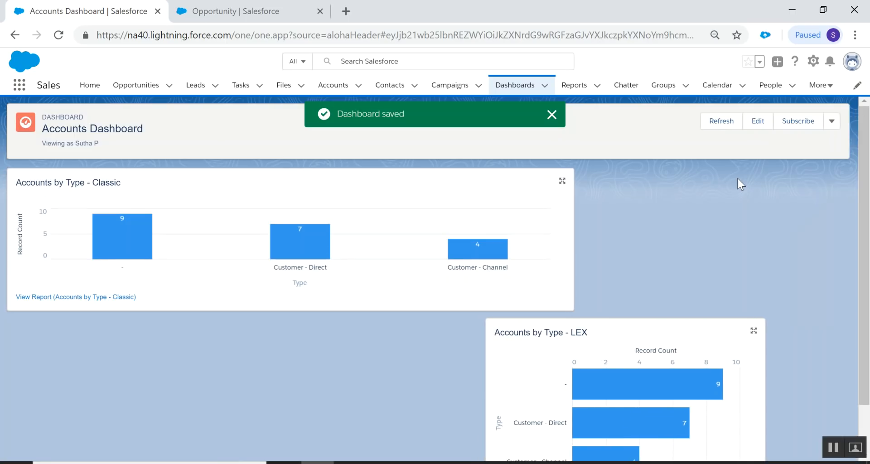
Search the recent dashboards for "account" and open the list of recent reports.
left_click(514, 85)
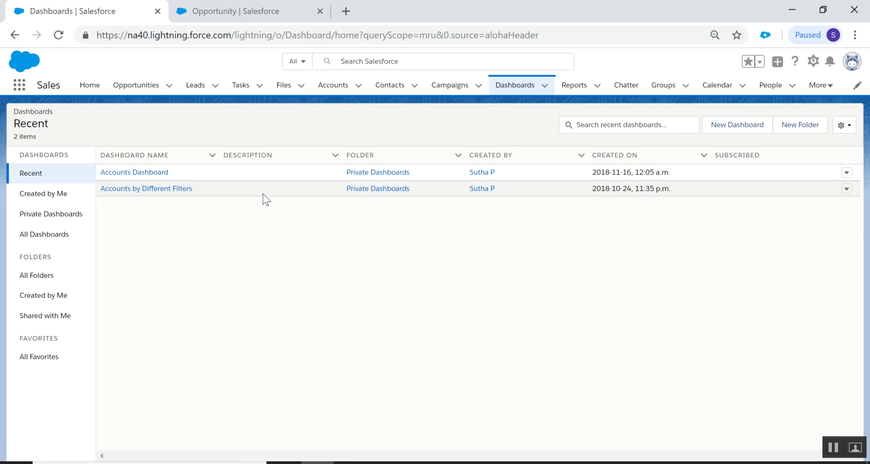
left_click(611, 126)
type("account")
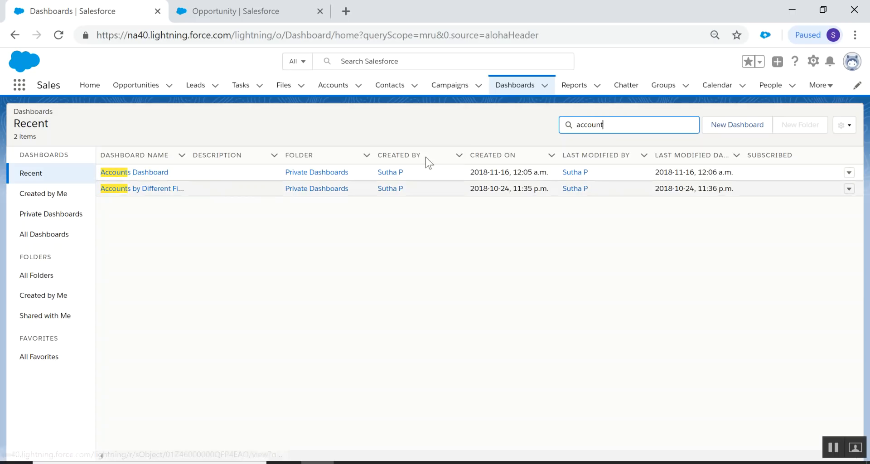
left_click(579, 91)
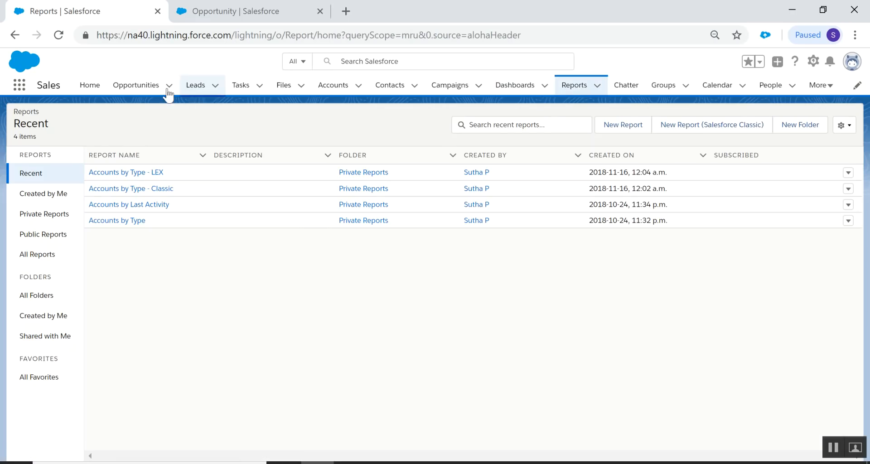
Show the All Accounts list view and start a search within that list.
left_click(324, 91)
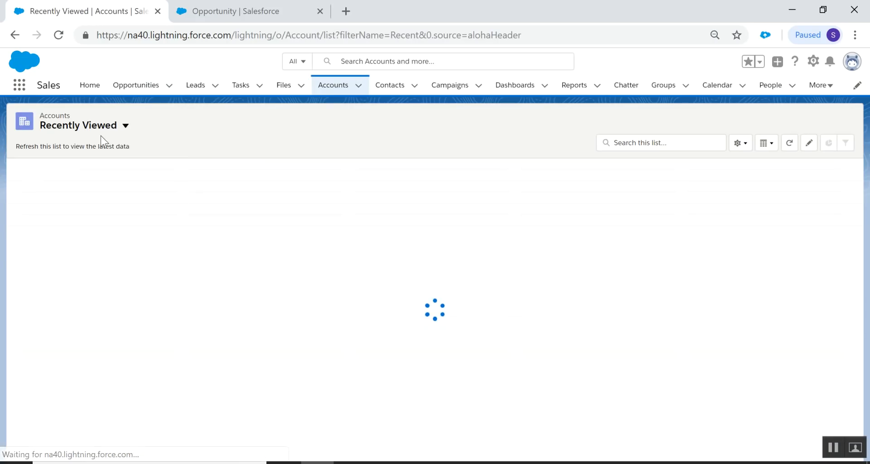
left_click(93, 130)
left_click(104, 164)
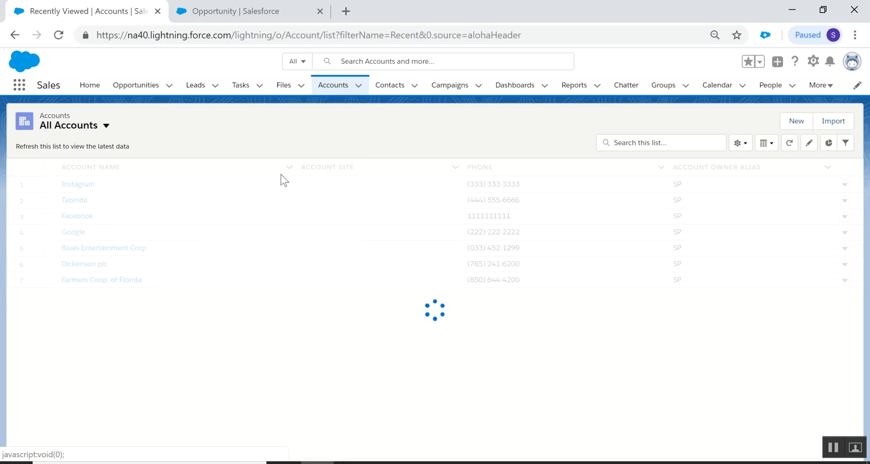
left_click(663, 141)
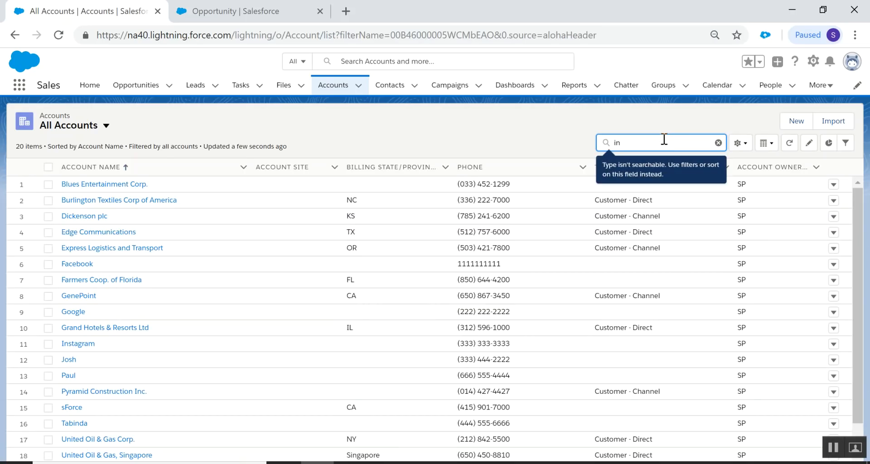